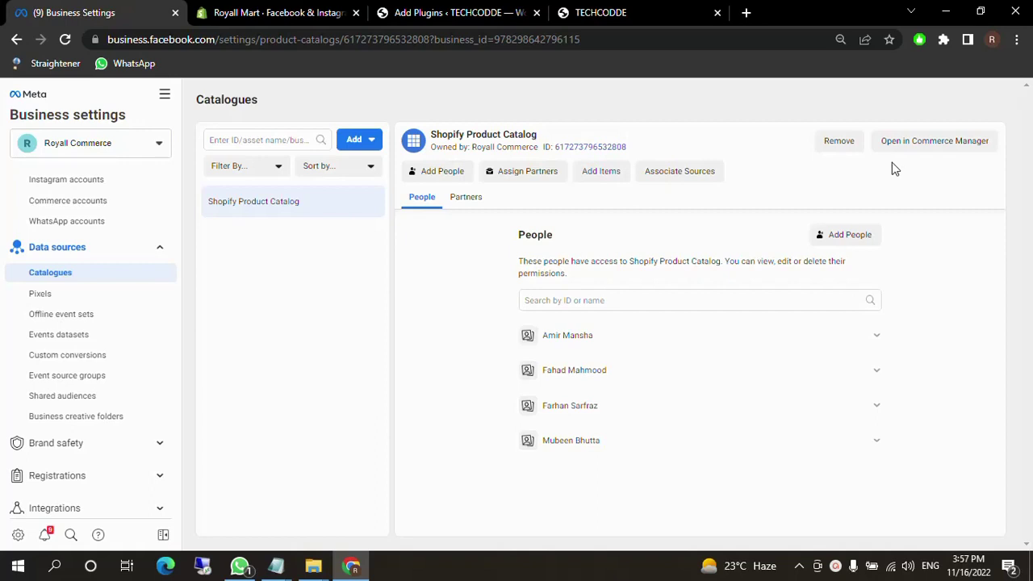
- Switch to the TECHCODDE website and look over its home page header, navigation menu and post blocks
left_click(635, 12)
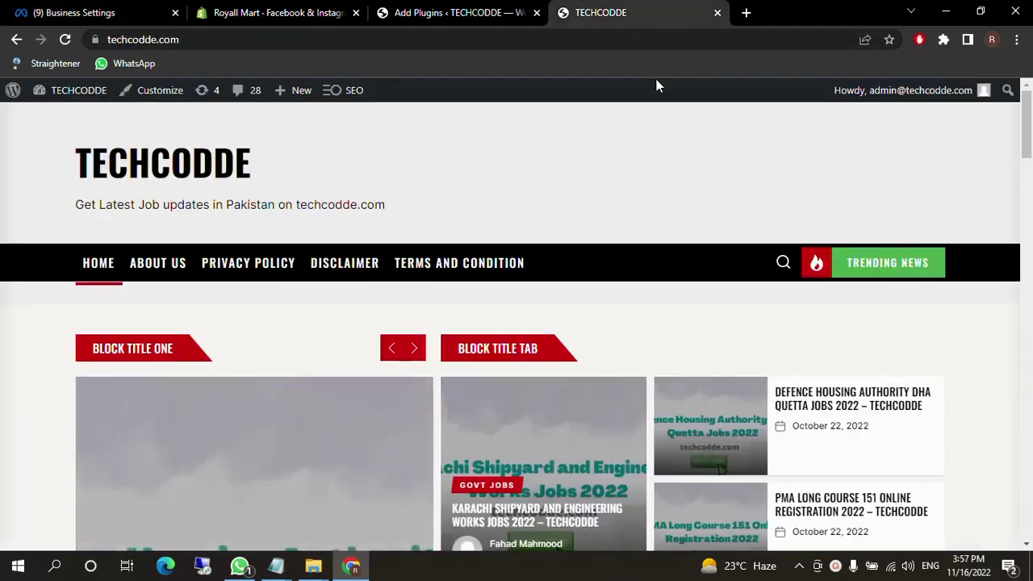
scroll(574, 194, "down", 1)
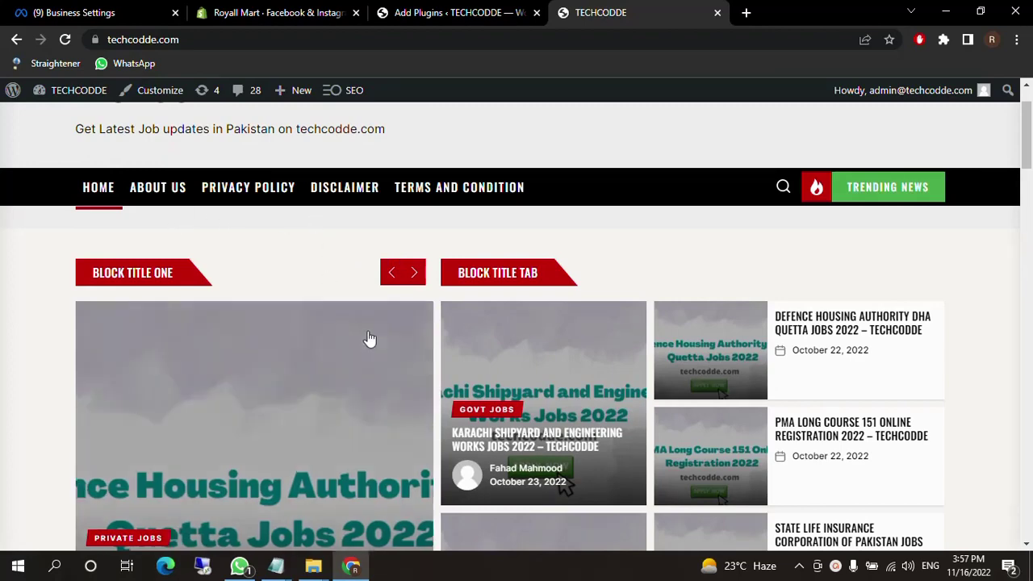
scroll(369, 339, "down", 1)
scroll(369, 339, "up", 2)
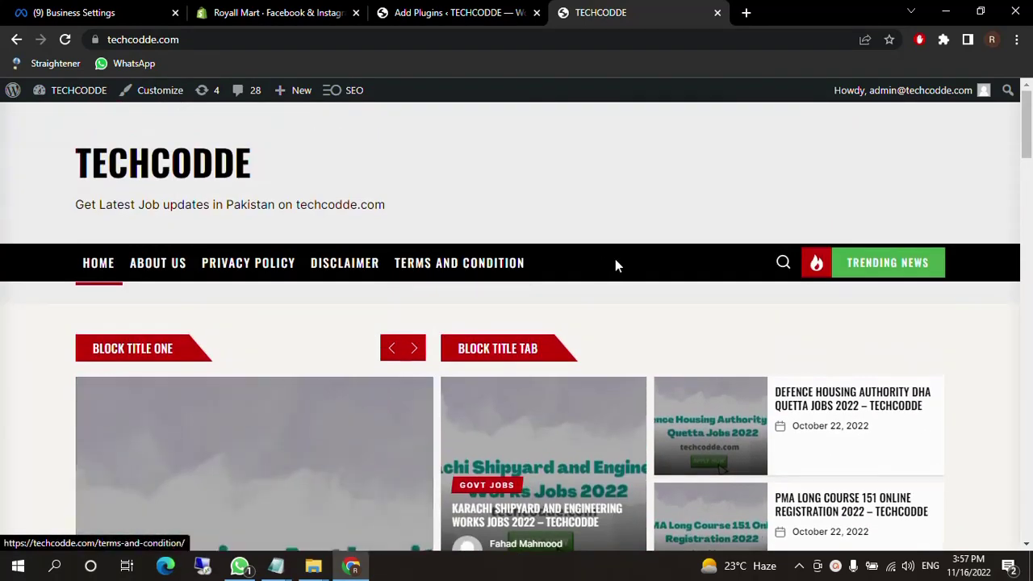
left_click_drag(537, 265, 380, 309)
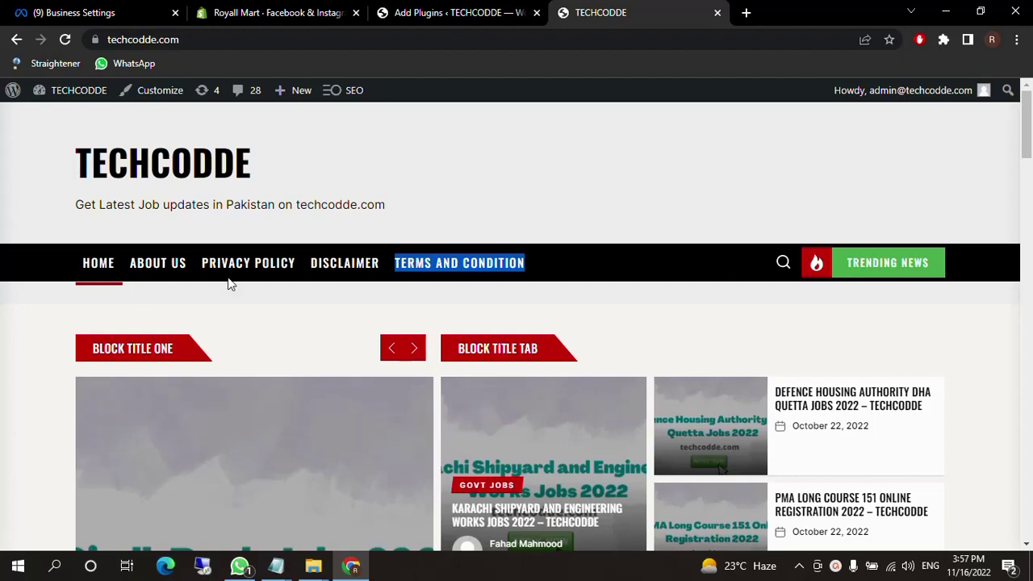
- Switch to the Royall Mart Shopify admin and review the Facebook & Instagram channel's overview, including the shop and ads status
left_click(84, 11)
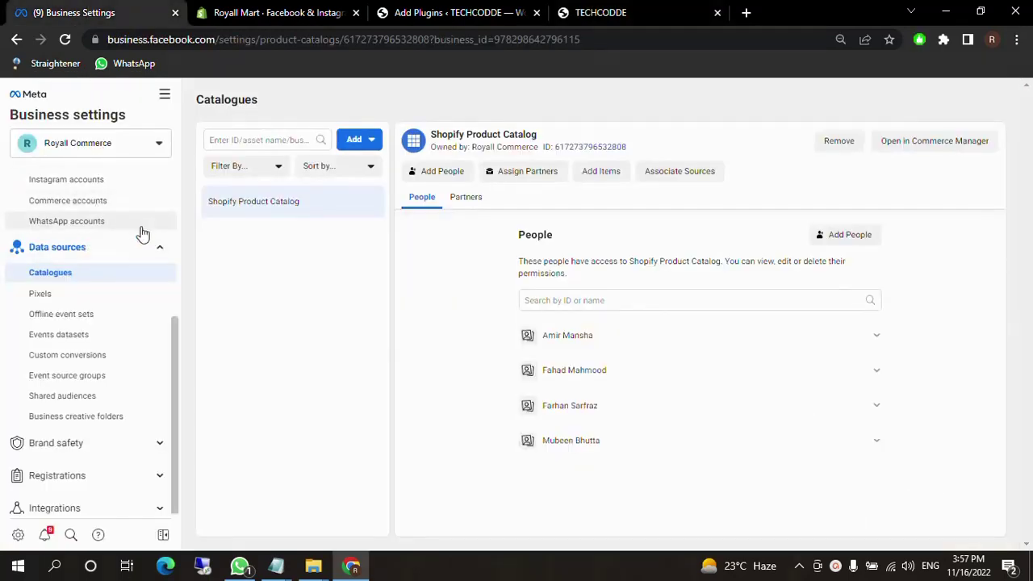
left_click(270, 12)
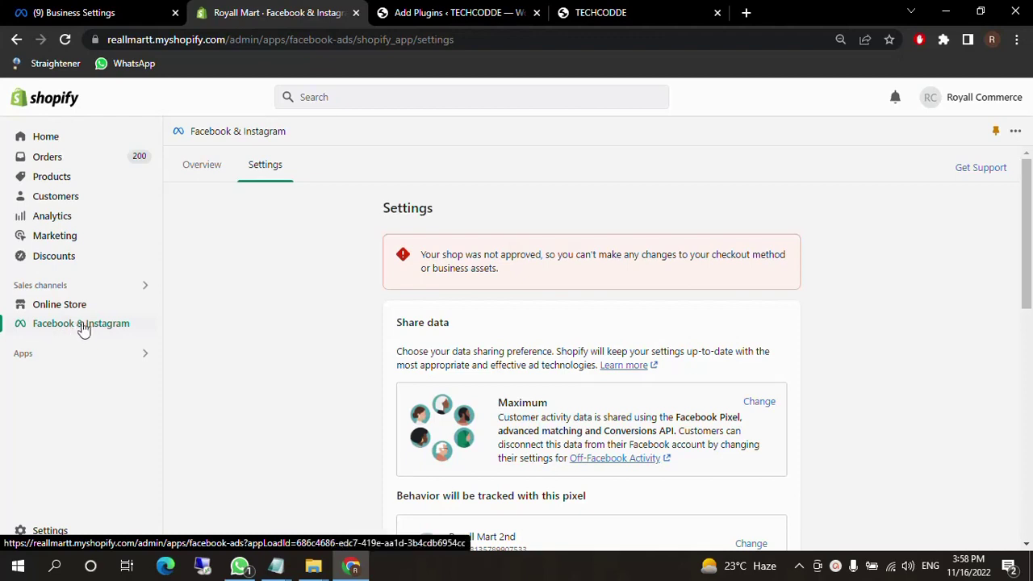
left_click(200, 167)
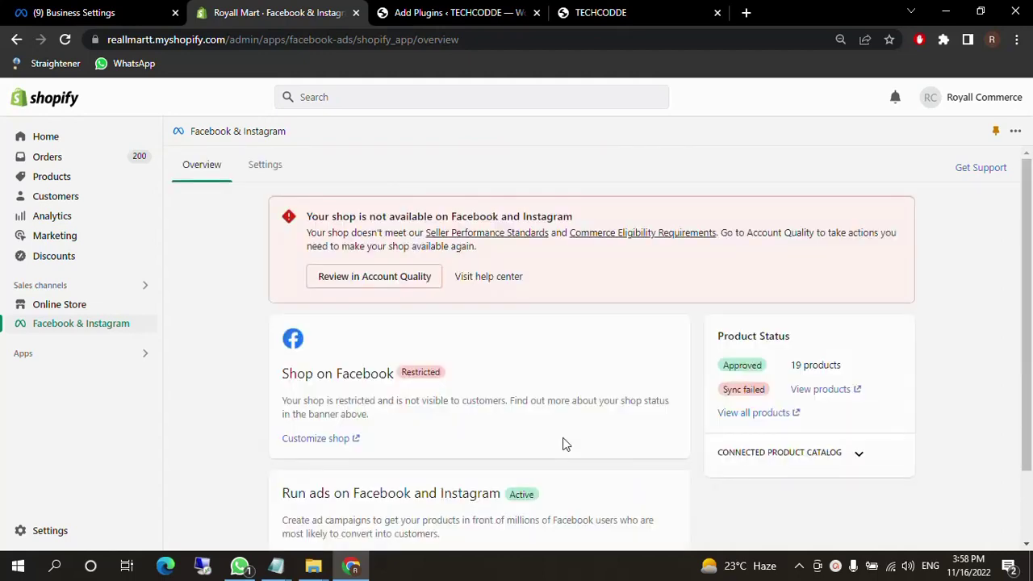
scroll(565, 444, "down", 2)
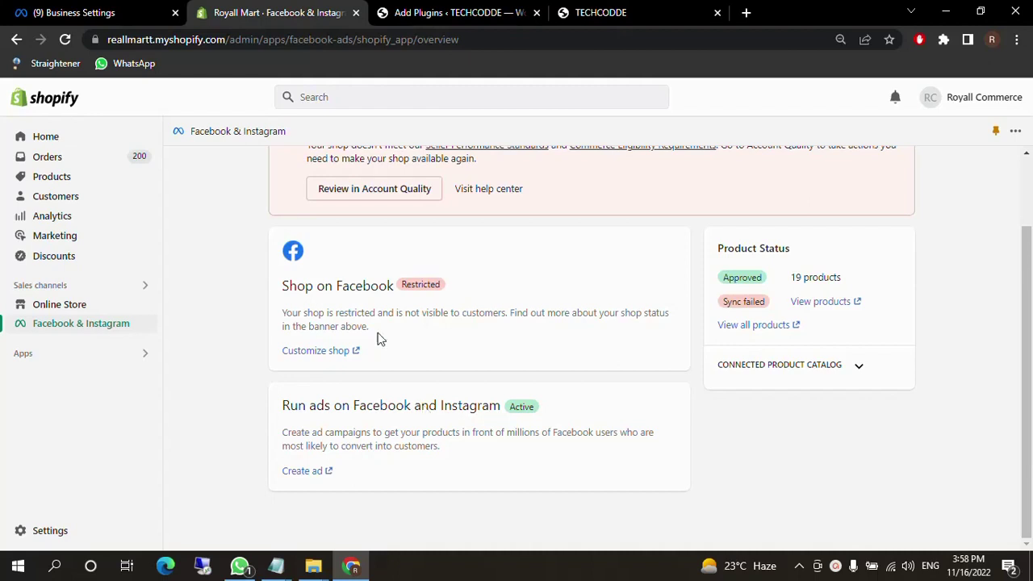
left_click_drag(289, 406, 373, 407)
scroll(396, 316, "up", 2)
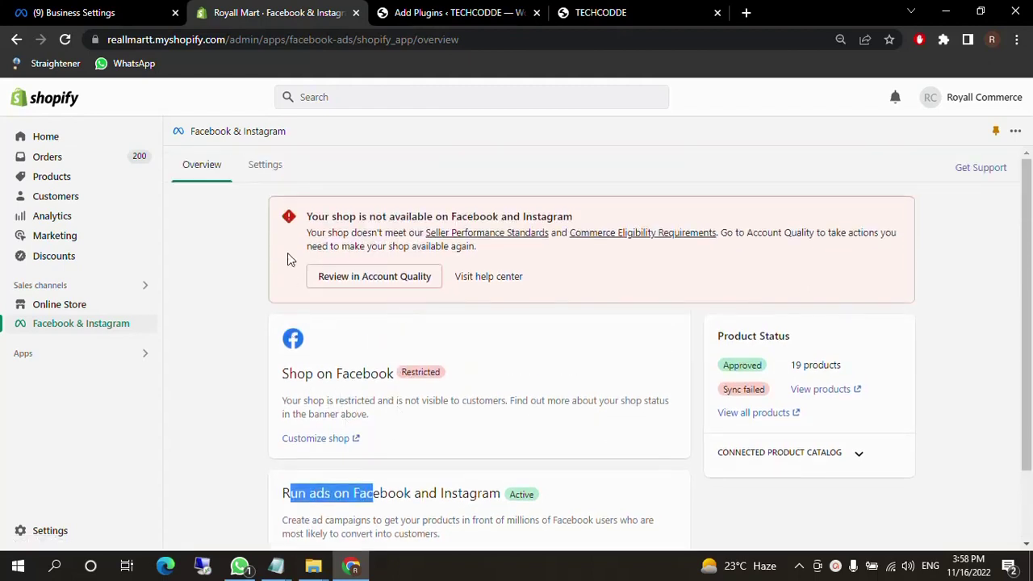
- Open the Facebook & Instagram channel's settings and review the data sharing, tracking pixel, shipping and sales channel sections
left_click(258, 167)
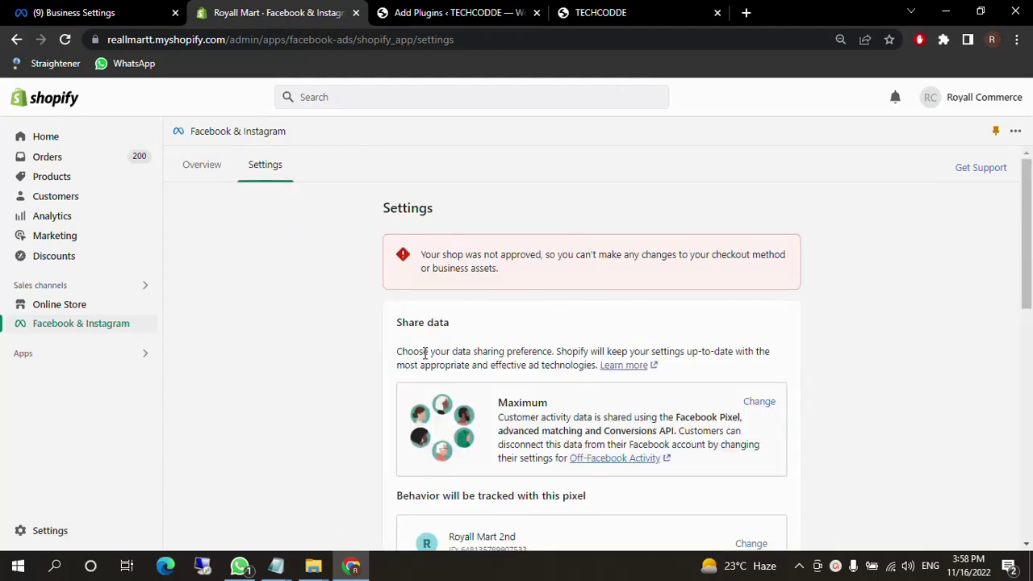
scroll(484, 352, "down", 1)
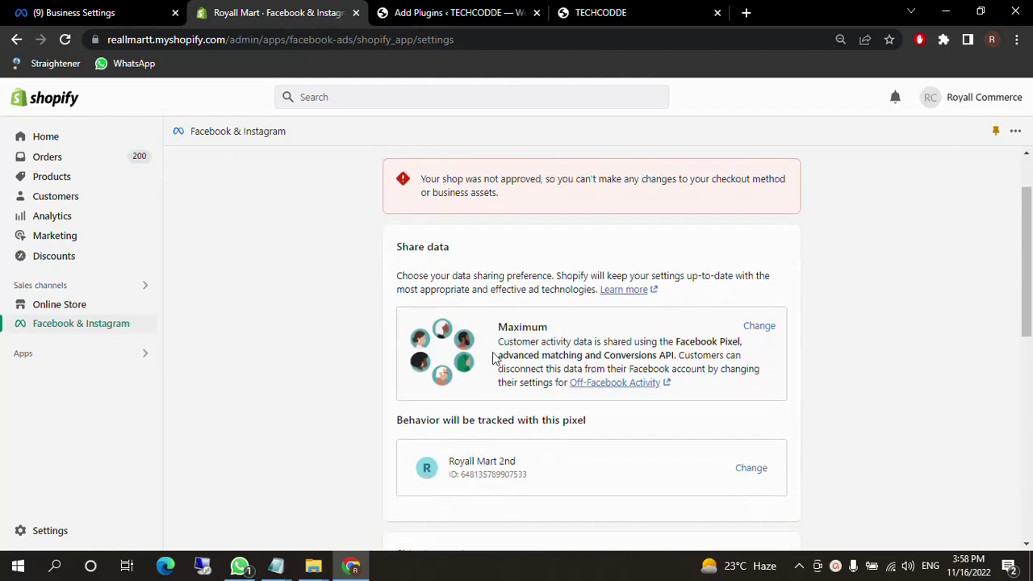
scroll(613, 288, "up", 1)
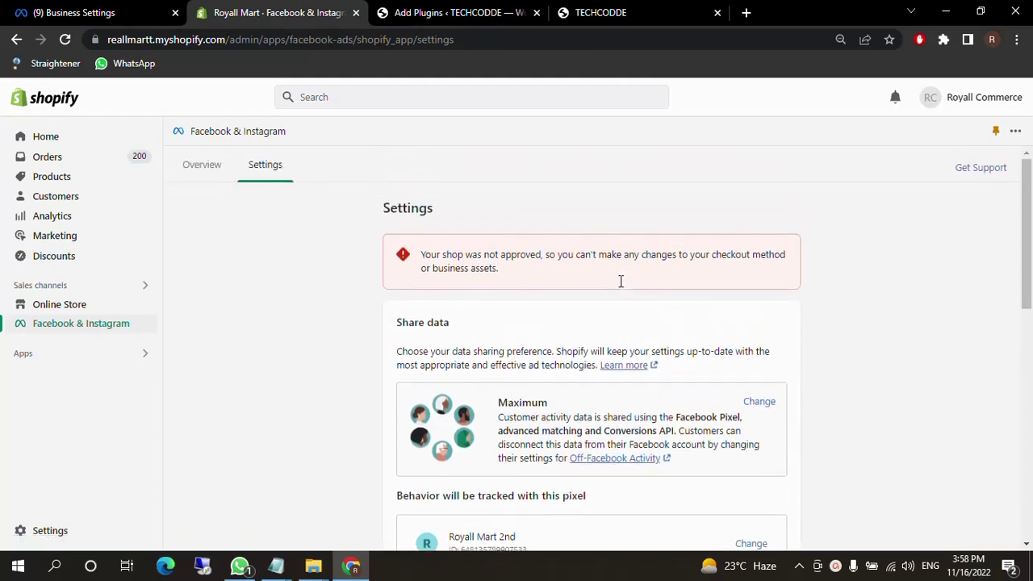
scroll(634, 286, "down", 2)
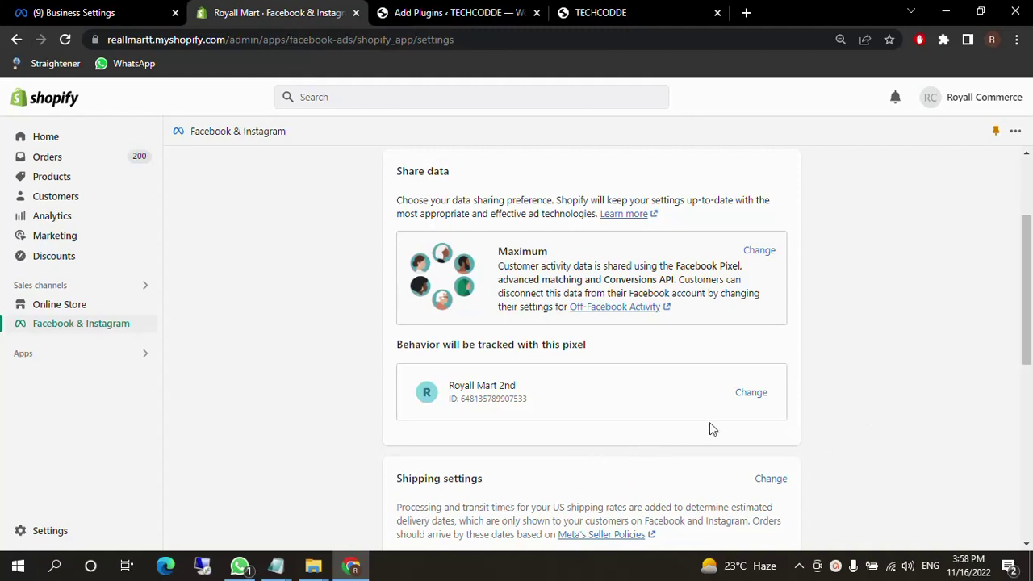
scroll(682, 441, "down", 5)
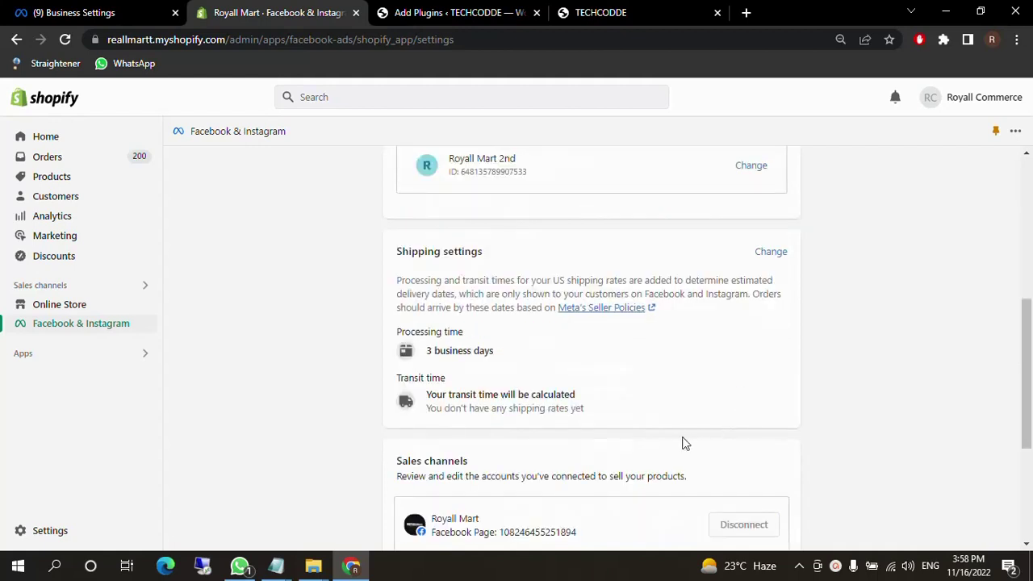
scroll(670, 446, "up", 1)
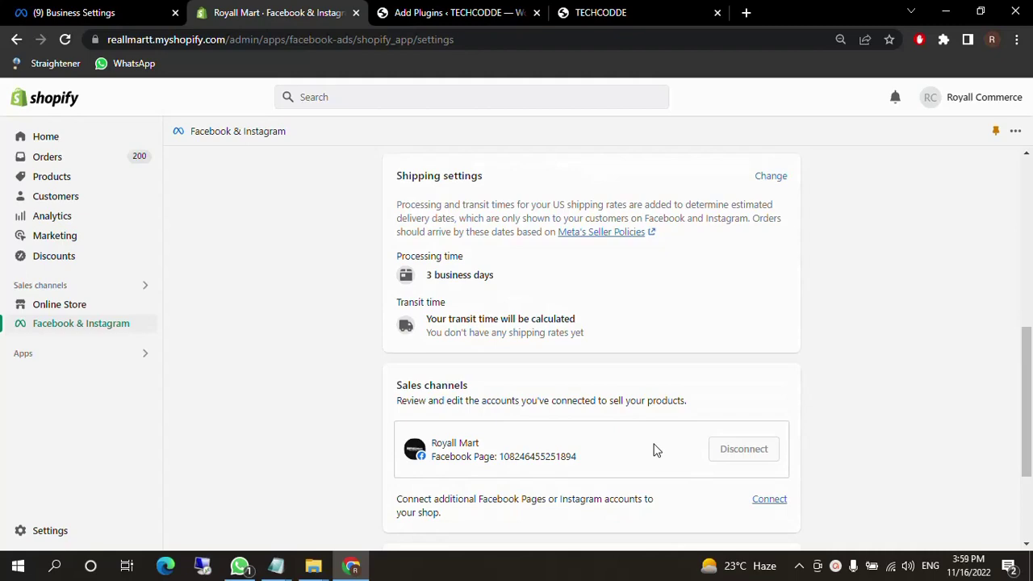
- Open the change options for the tracking pixel, examine the available pixels and the create-new option, and close them without changing the connection
scroll(702, 451, "up", 3)
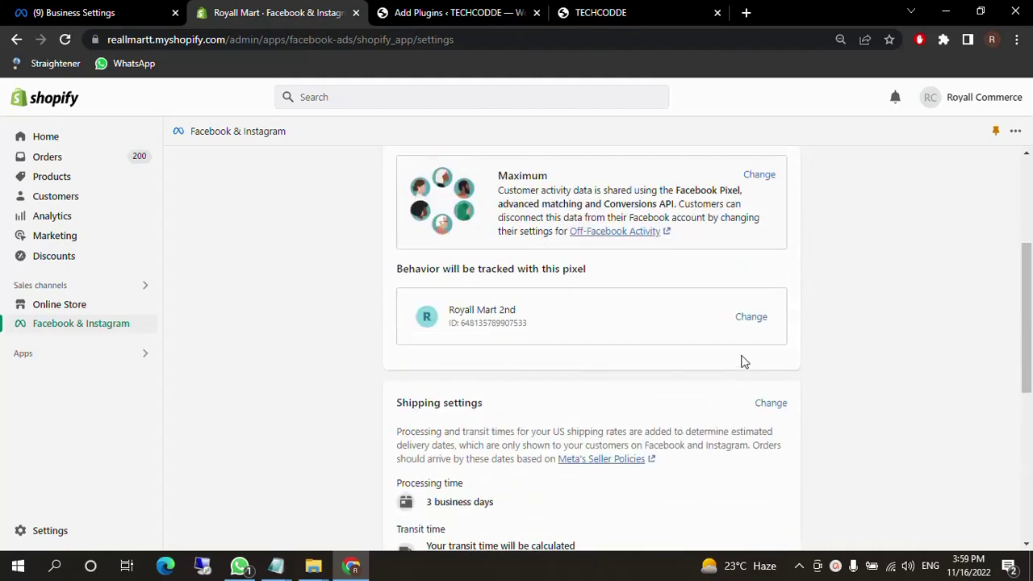
left_click(751, 317)
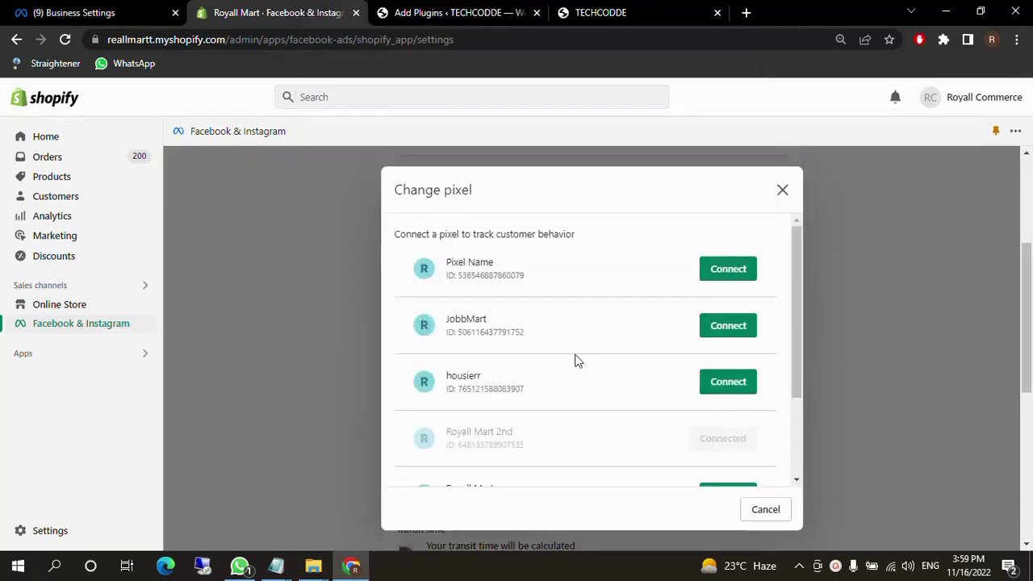
scroll(587, 379, "down", 4)
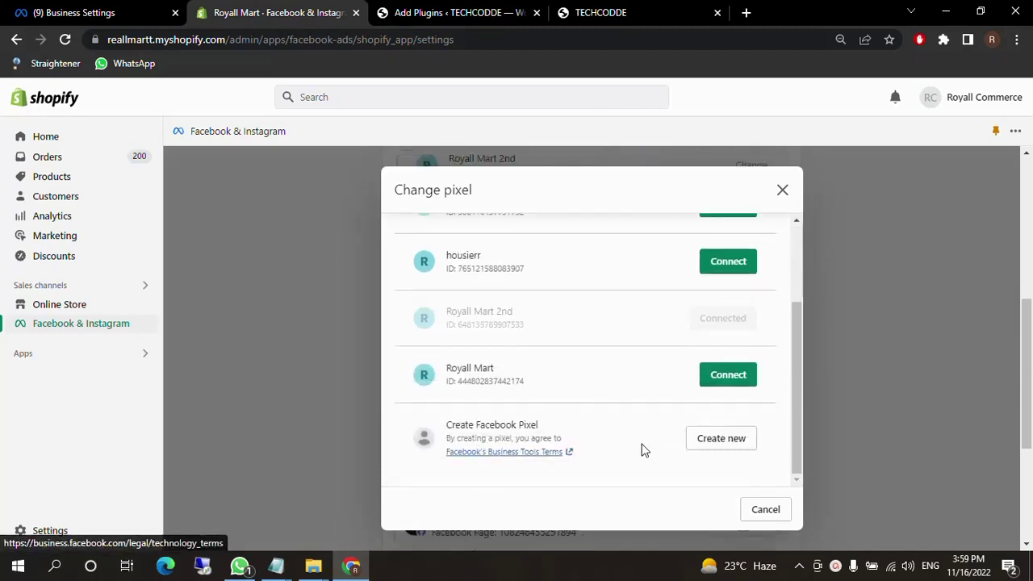
scroll(622, 428, "up", 5)
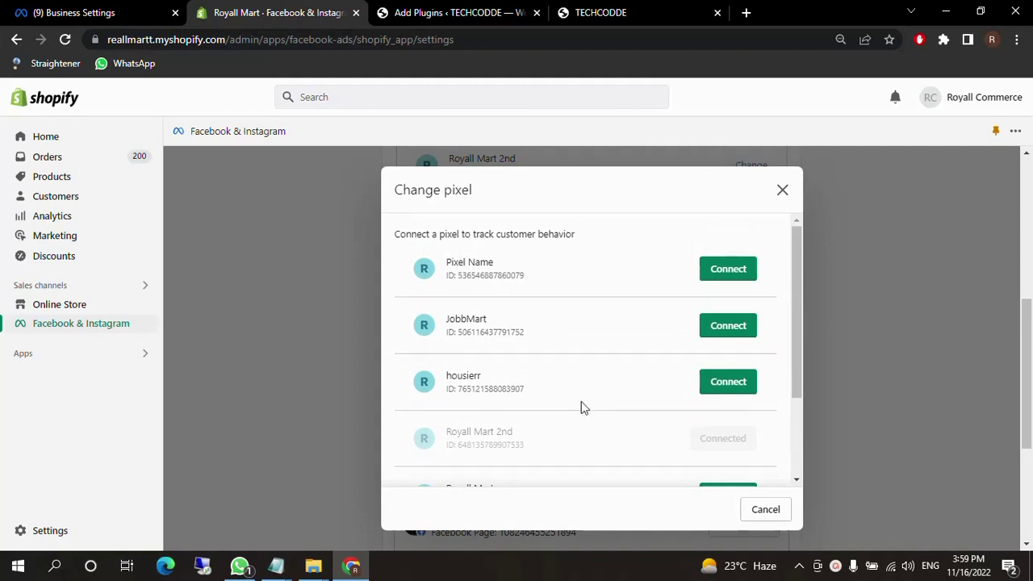
left_click_drag(462, 432, 719, 446)
left_click(593, 450)
scroll(611, 431, "up", 3)
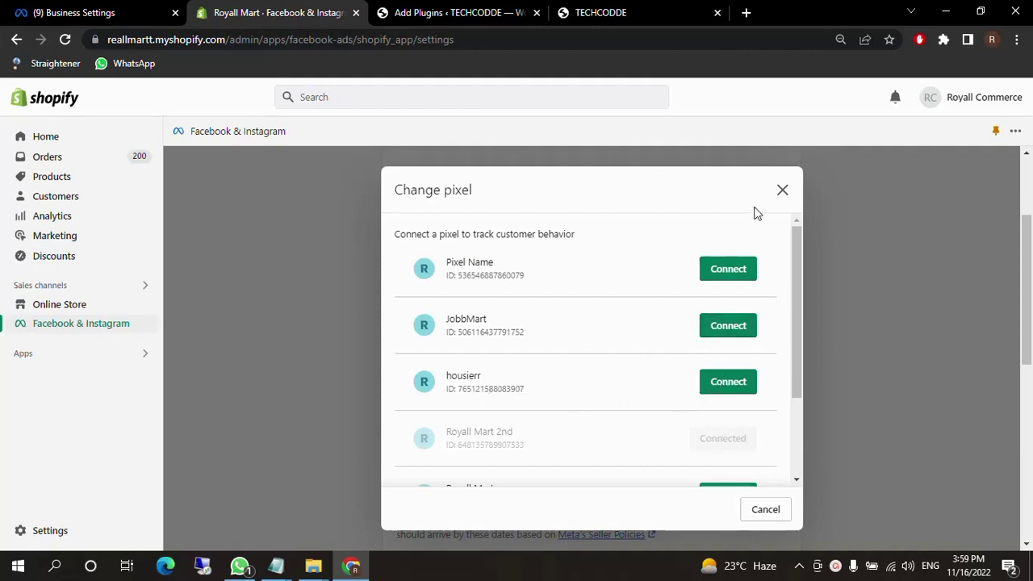
left_click(782, 190)
- Examine the channel settings from data sharing through shipping, connected Facebook Page and terms, including the shop deactivation option
scroll(778, 321, "down", 5)
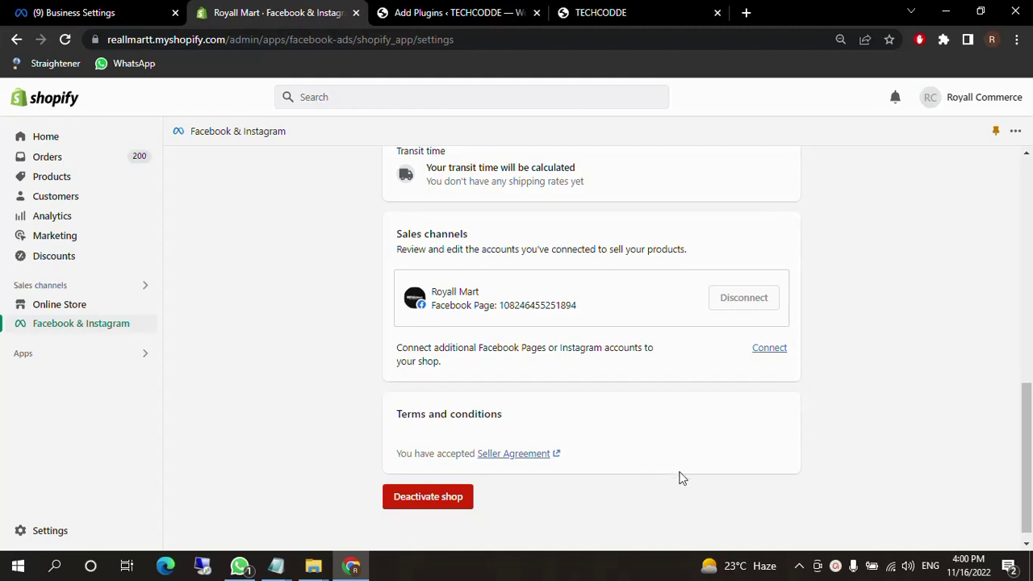
scroll(647, 411, "up", 3)
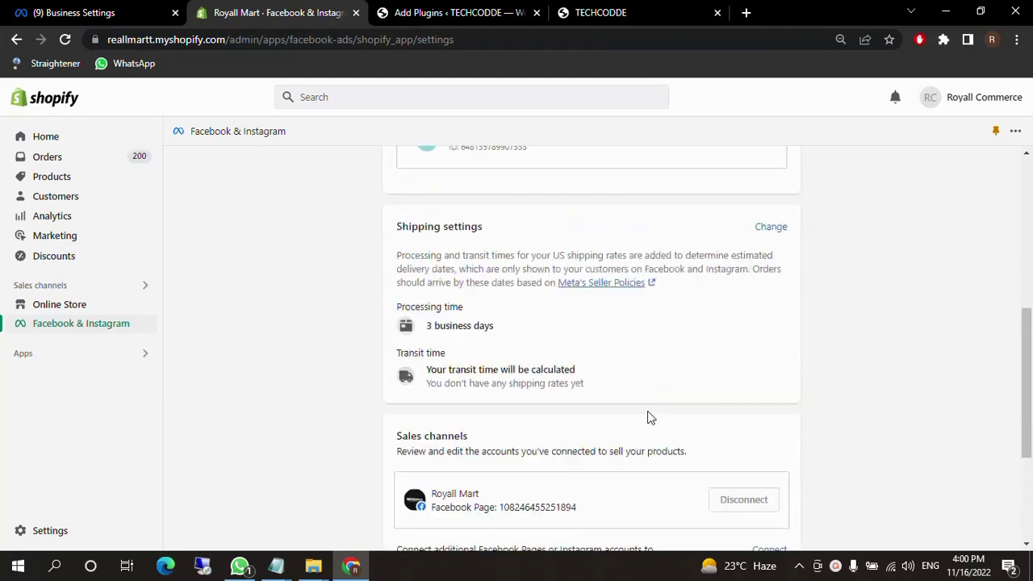
scroll(647, 410, "down", 2)
scroll(651, 418, "down", 2)
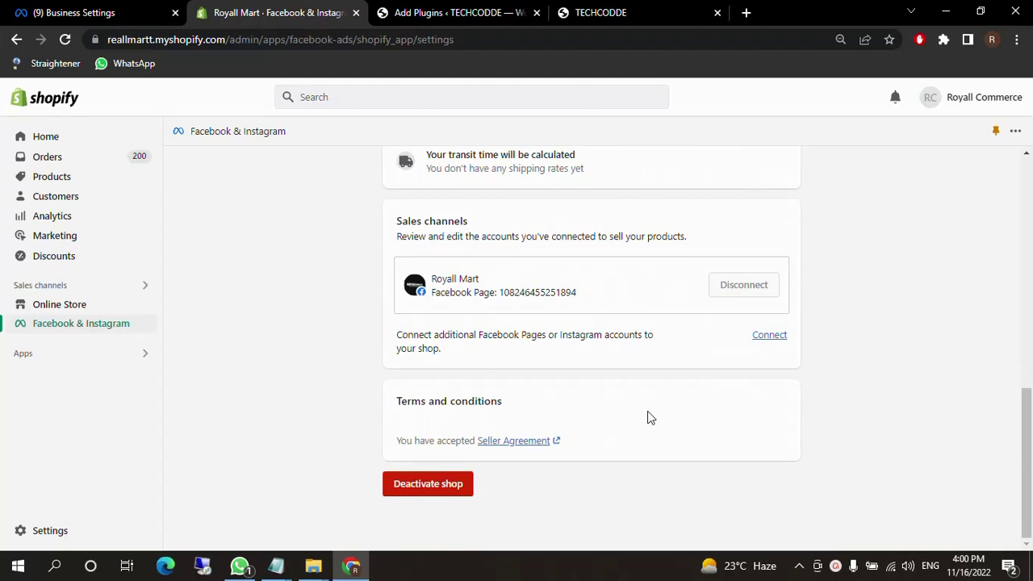
scroll(651, 418, "up", 4)
scroll(650, 416, "up", 3)
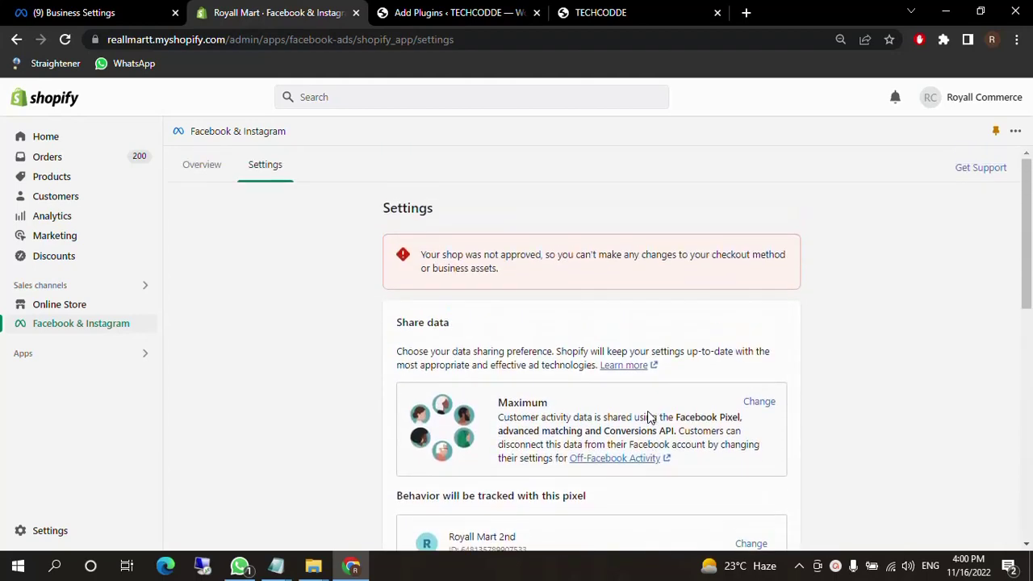
scroll(505, 376, "down", 1)
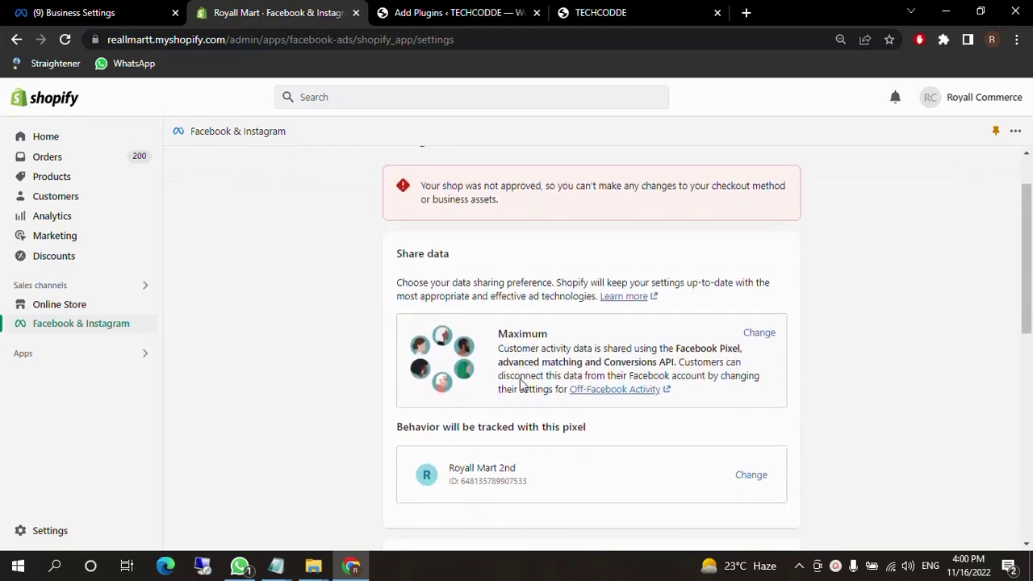
scroll(613, 403, "down", 1)
scroll(601, 423, "down", 1)
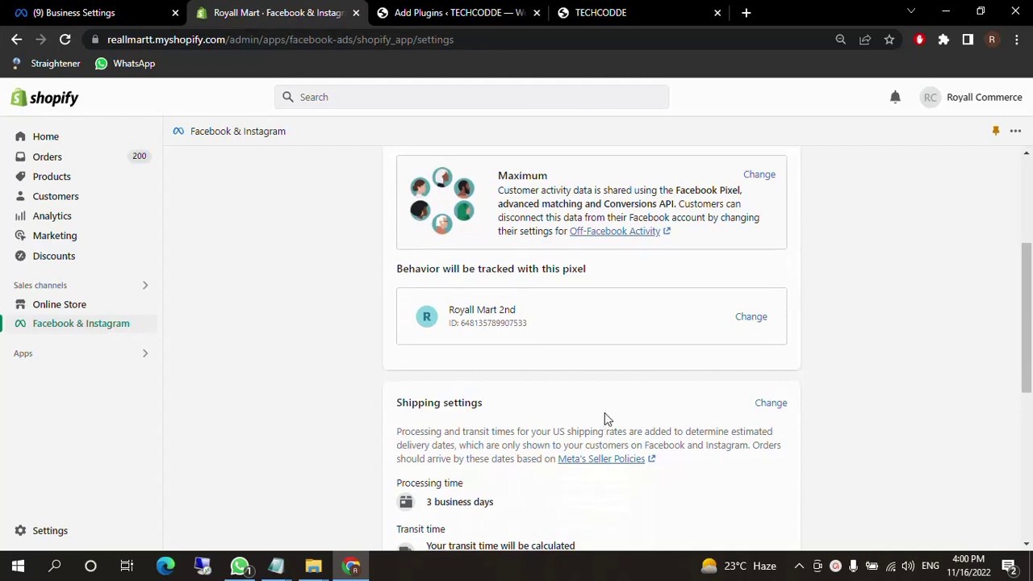
scroll(605, 417, "up", 2)
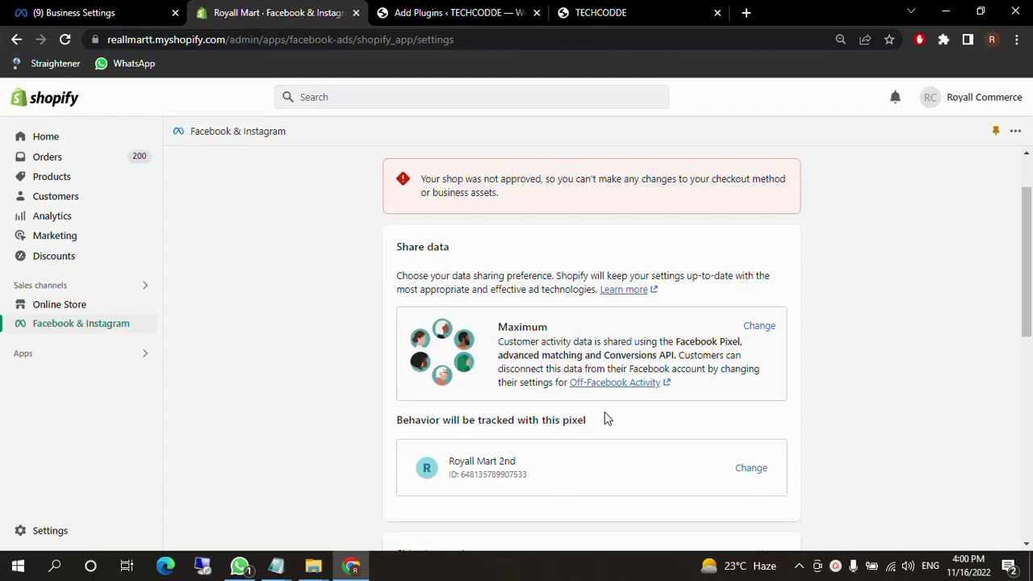
scroll(608, 417, "down", 10)
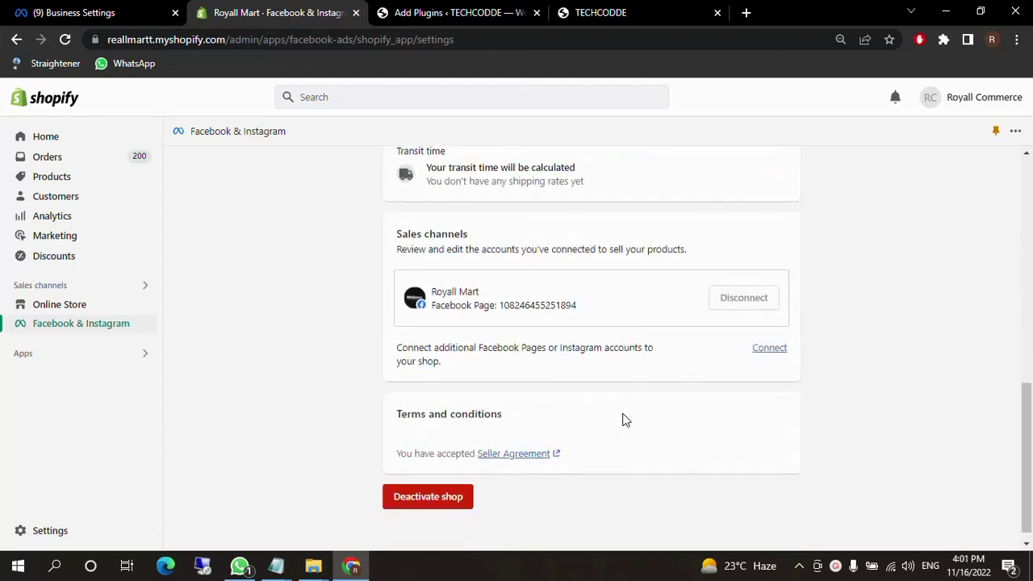
scroll(623, 420, "up", 4)
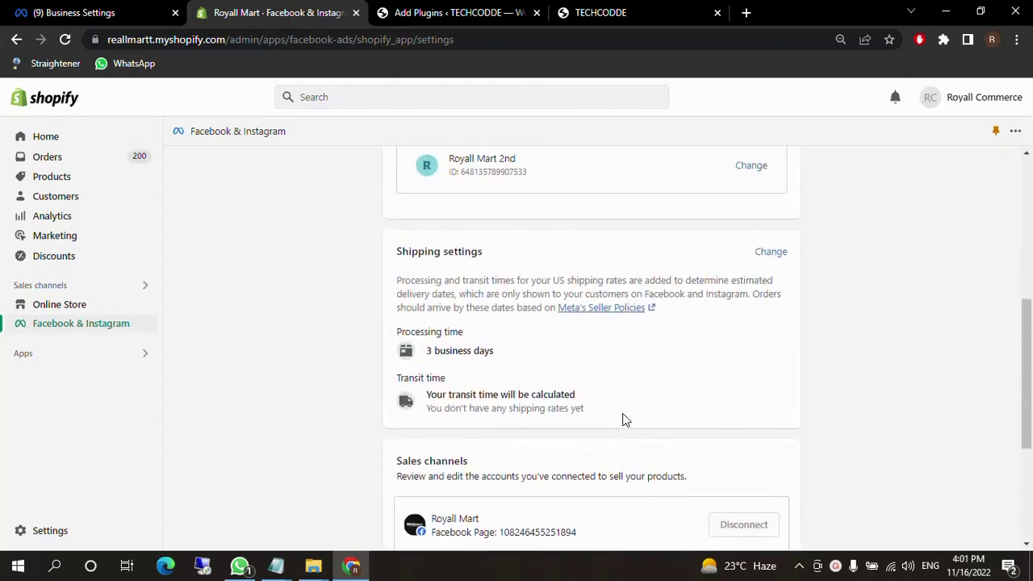
scroll(623, 419, "up", 4)
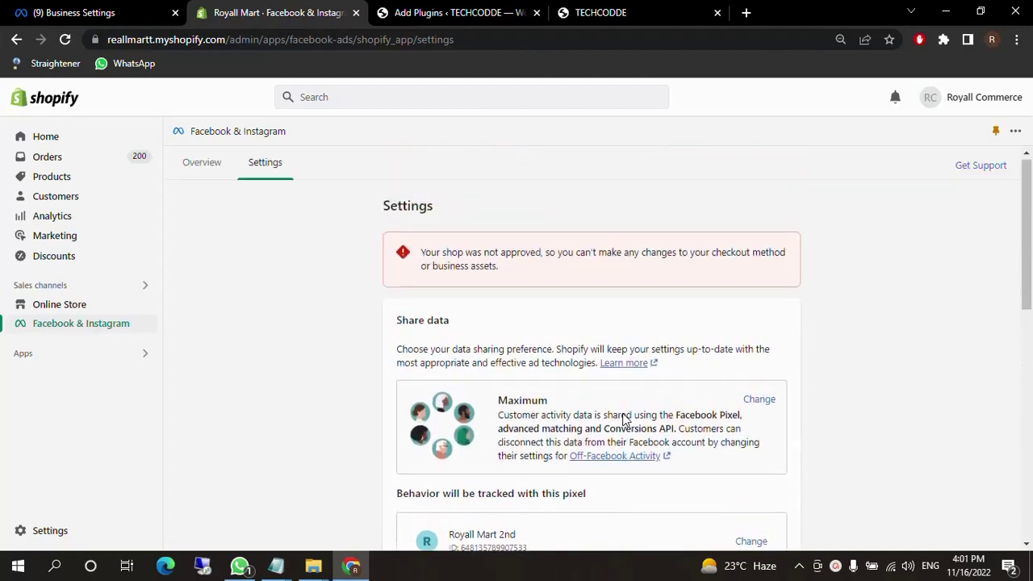
scroll(623, 420, "down", 5)
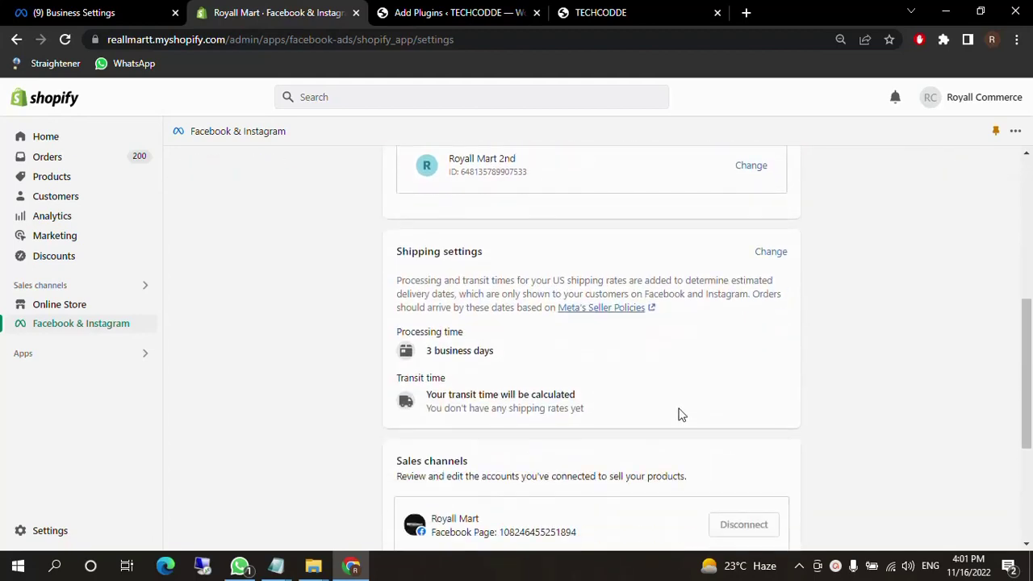
scroll(680, 414, "down", 2)
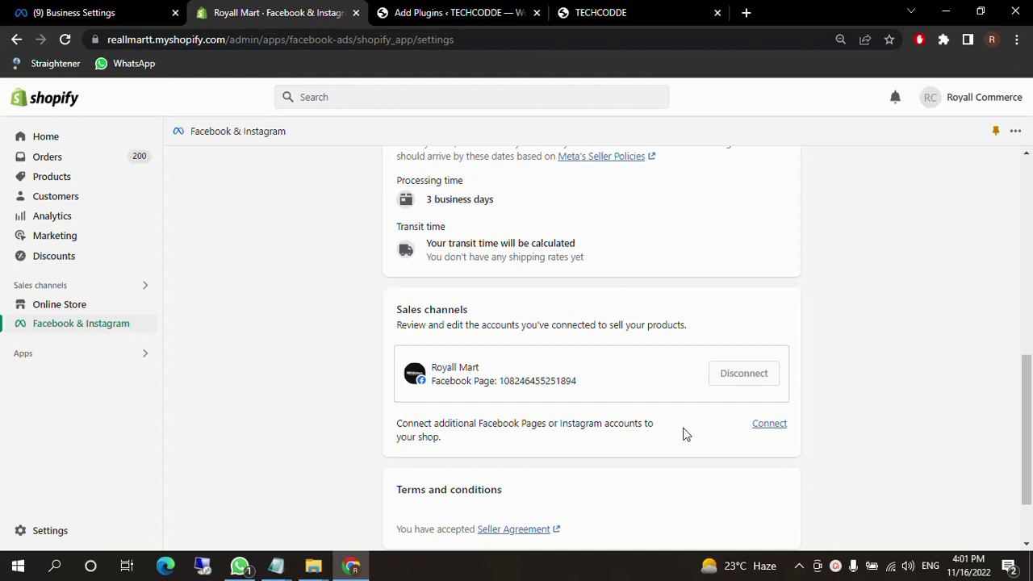
- Open the Shopify Product Catalog in Commerce Manager from Meta Business settings, and return to the Business settings catalogues page
left_click(89, 8)
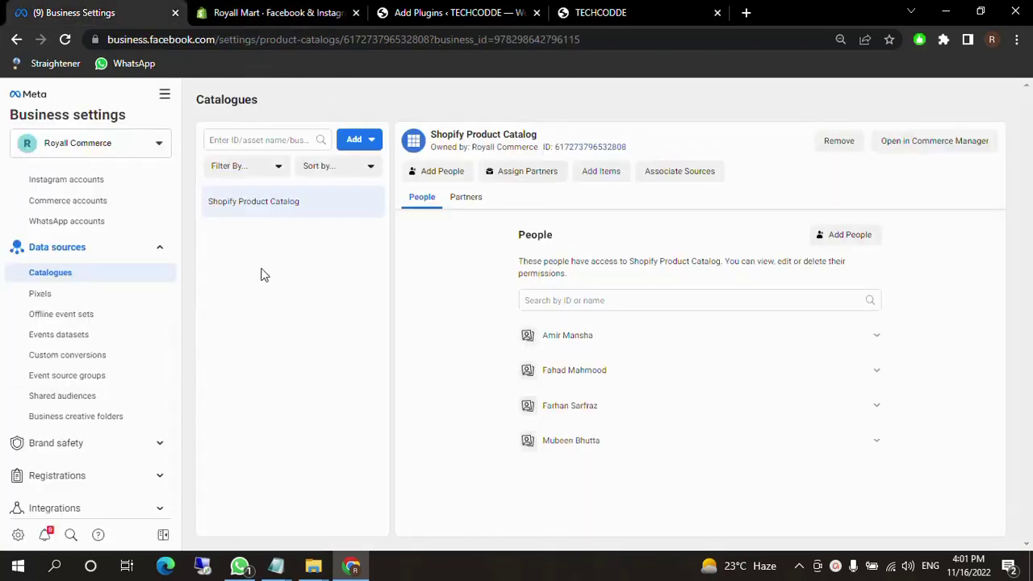
left_click(913, 150)
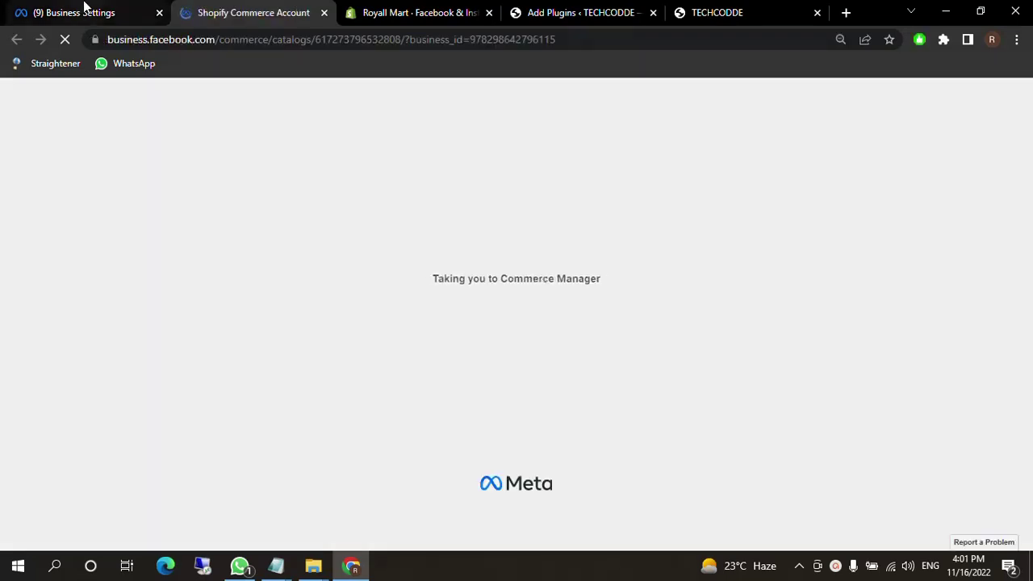
left_click(84, 10)
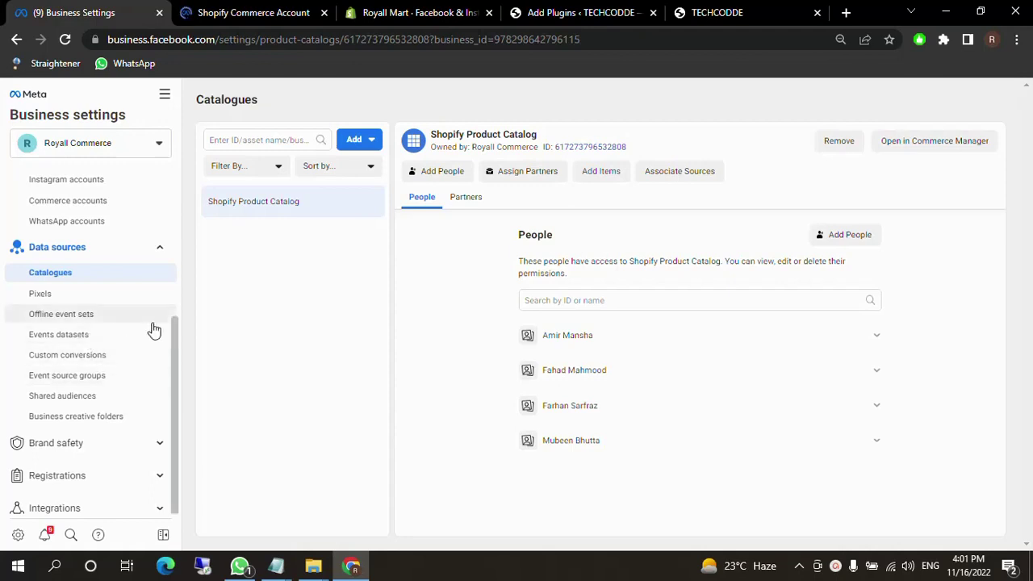
- Switch to the WordPress site's Add Plugins page and examine the plugins listed for the Facebook search
left_click(564, 11)
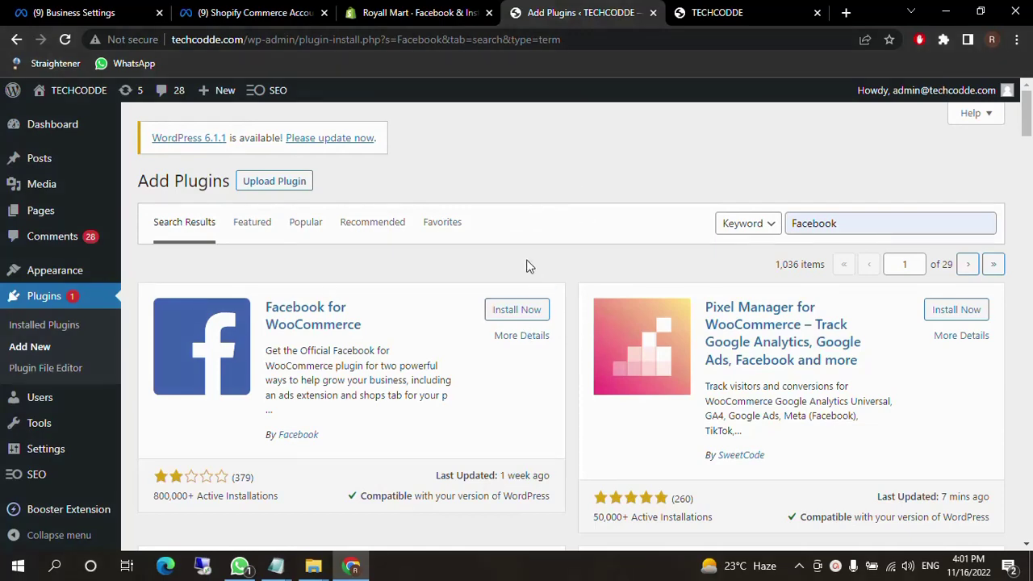
scroll(553, 266, "down", 1)
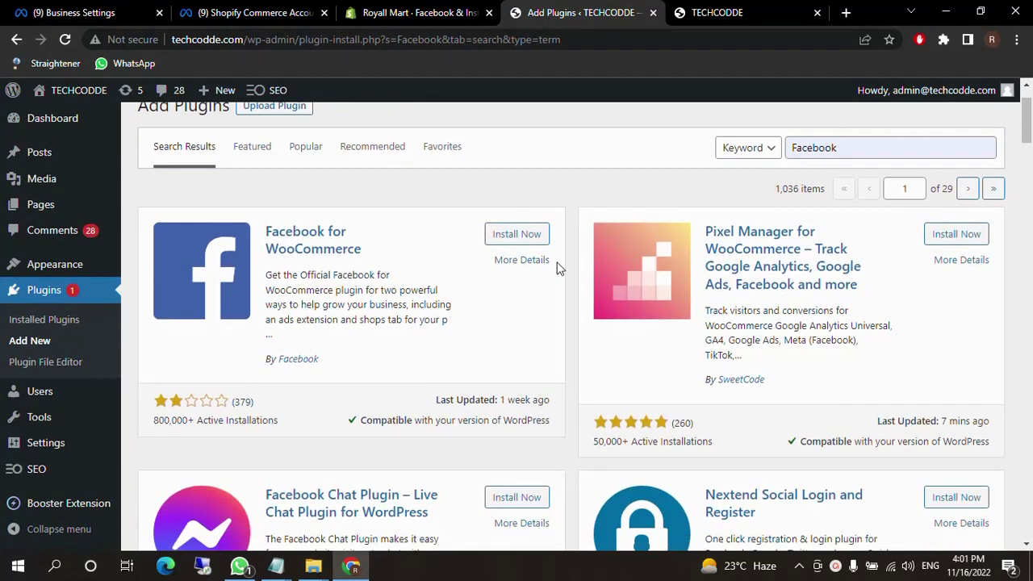
scroll(565, 282, "down", 2)
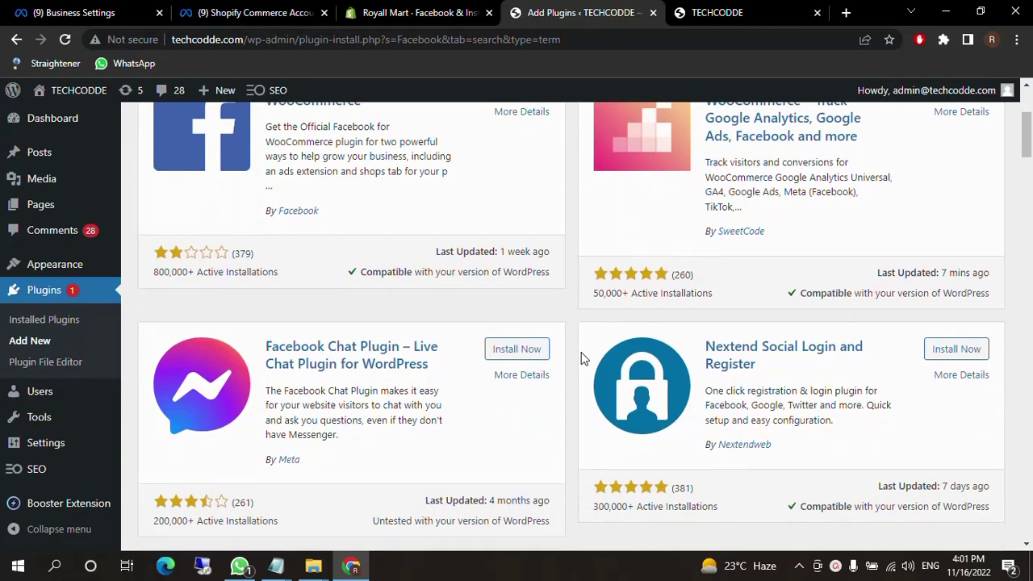
scroll(584, 358, "down", 1)
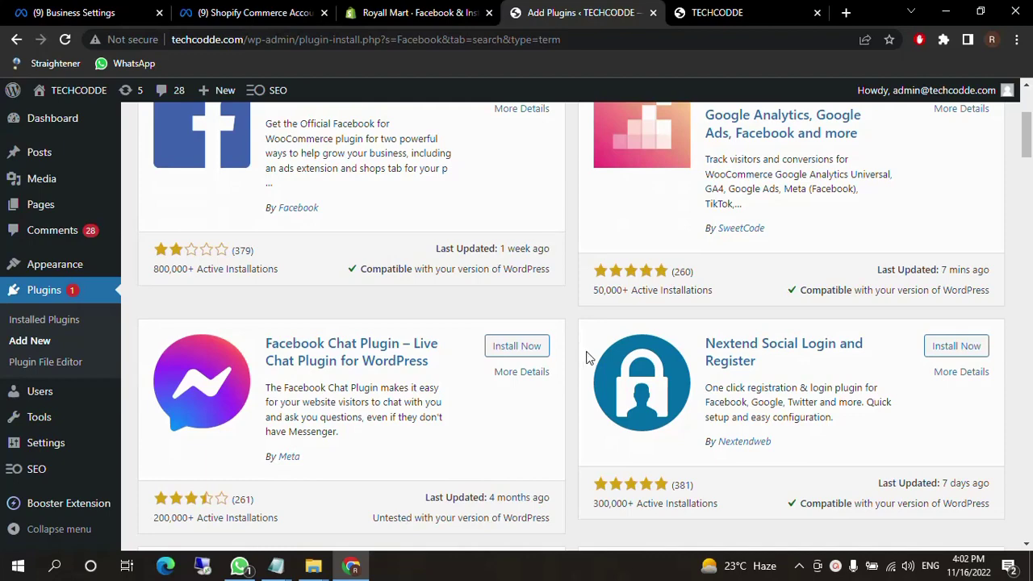
scroll(587, 357, "up", 3)
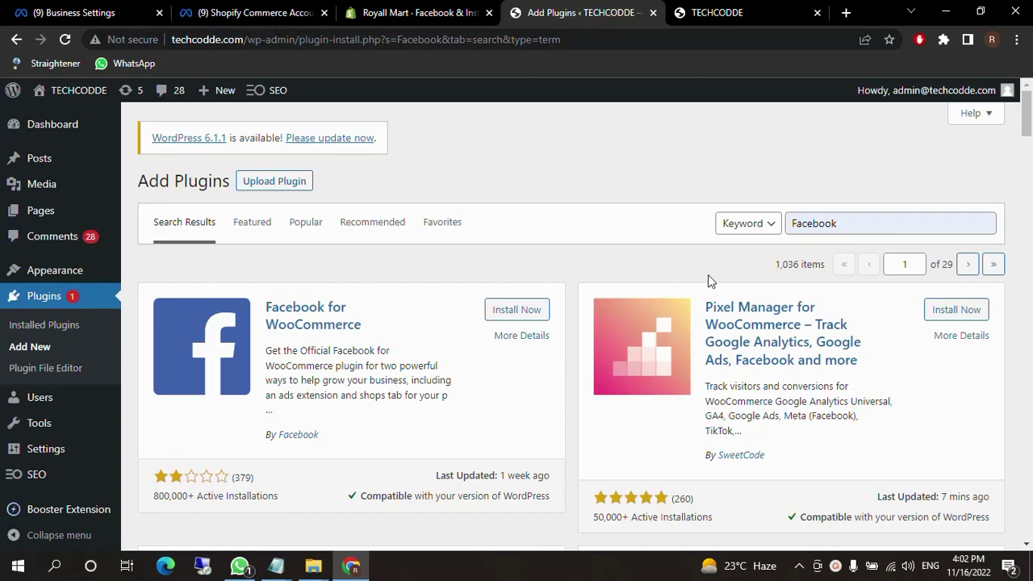
- Search the plugin directory for "woocommerce", and install and activate the WooCommerce plugin
left_click(807, 232)
left_click_drag(871, 224, 704, 229)
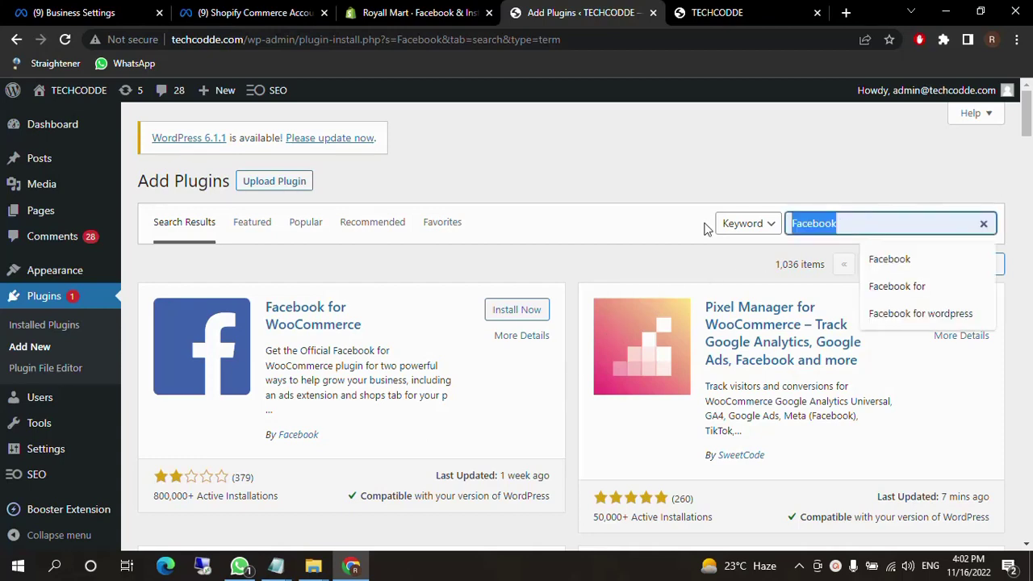
key("BackSpace")
type("woo")
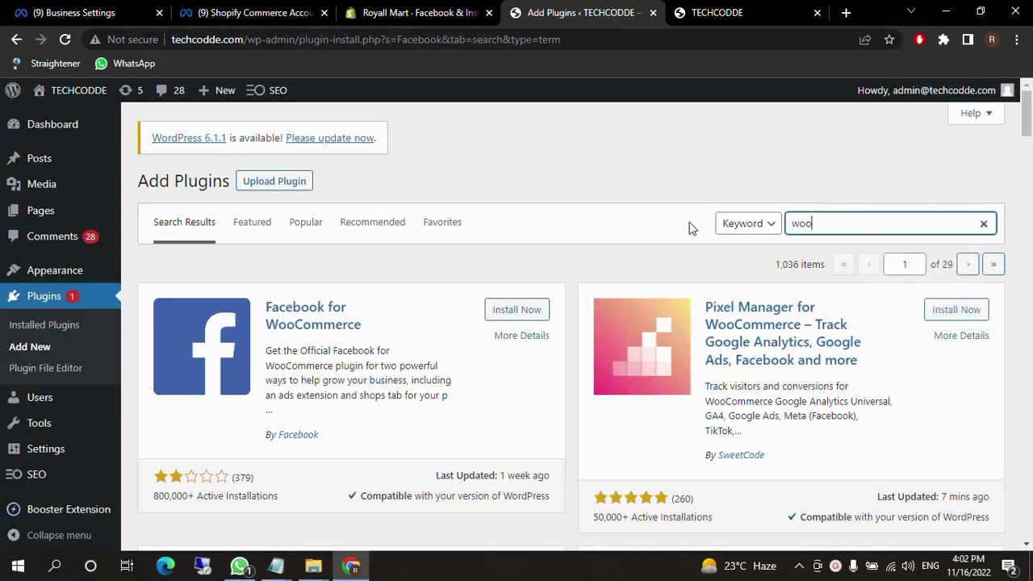
type("commerce")
left_click(542, 310)
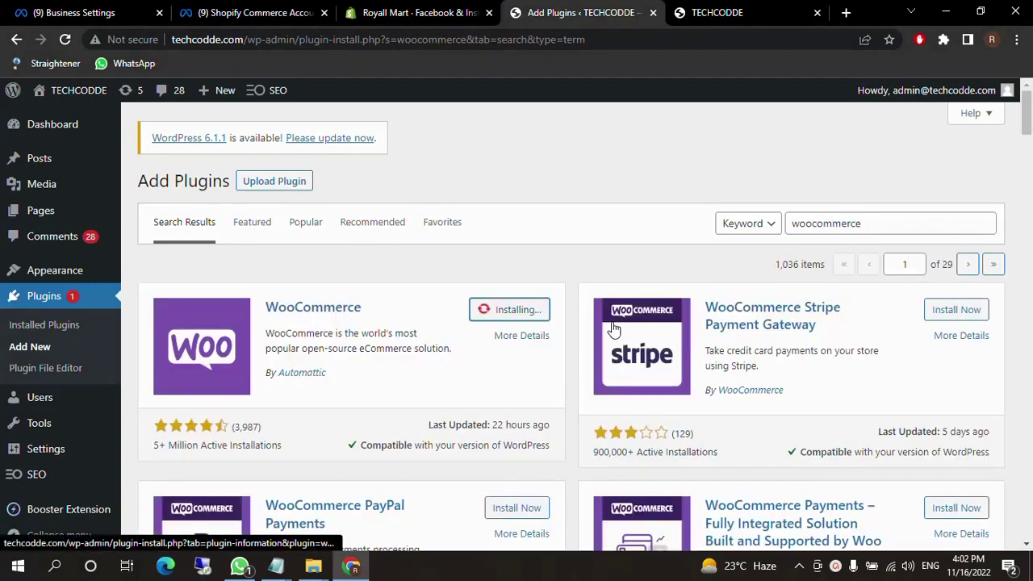
left_click(523, 310)
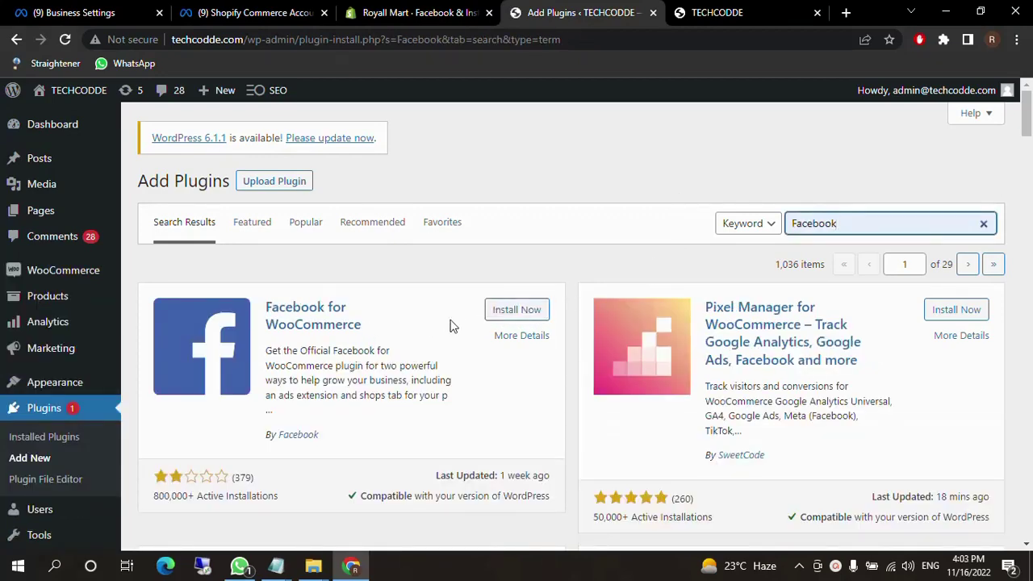
- Install and activate the Facebook for WooCommerce plugin, and open its configuration page
left_click(510, 313)
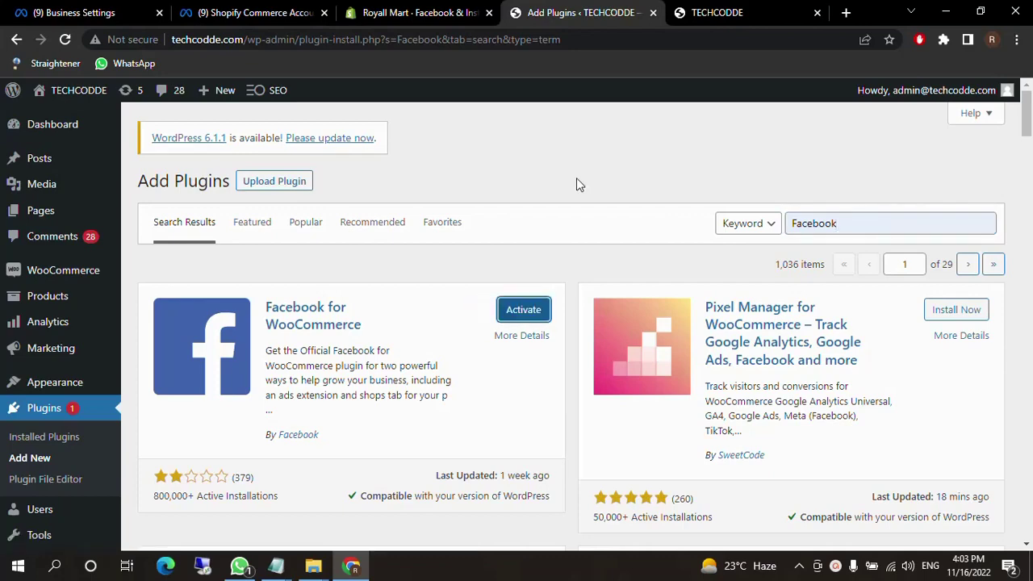
left_click(526, 311)
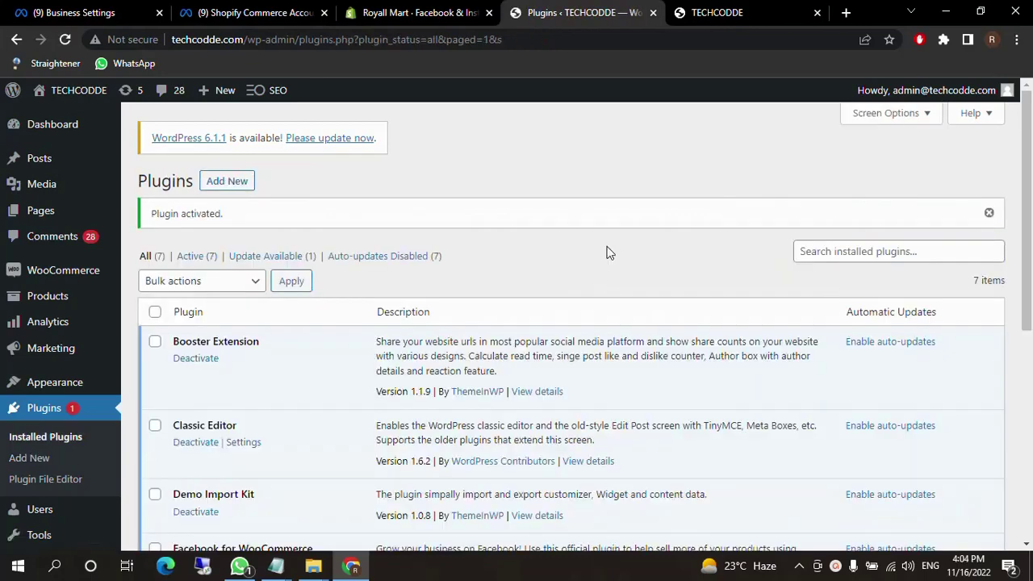
scroll(606, 254, "down", 4)
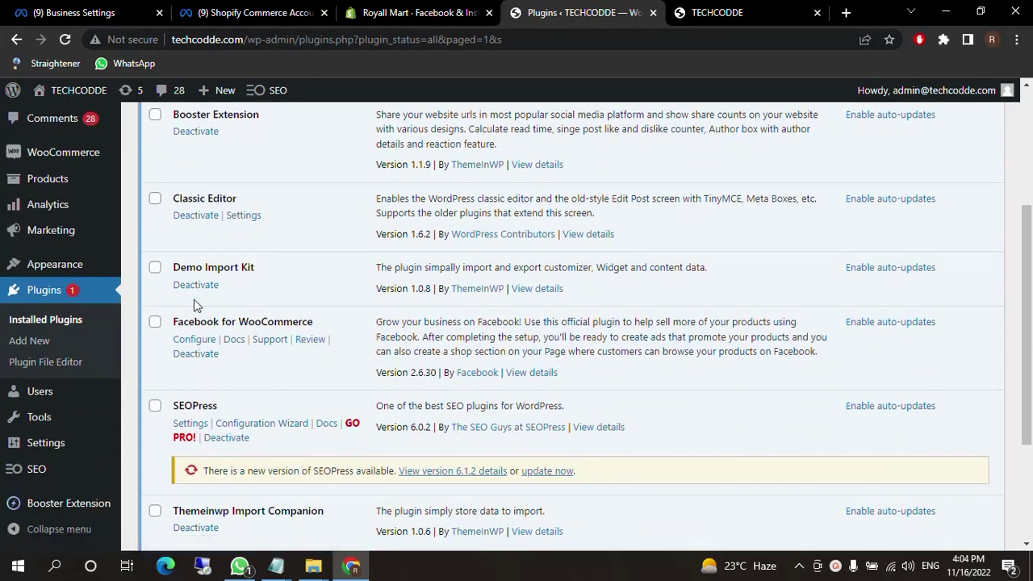
left_click(185, 342)
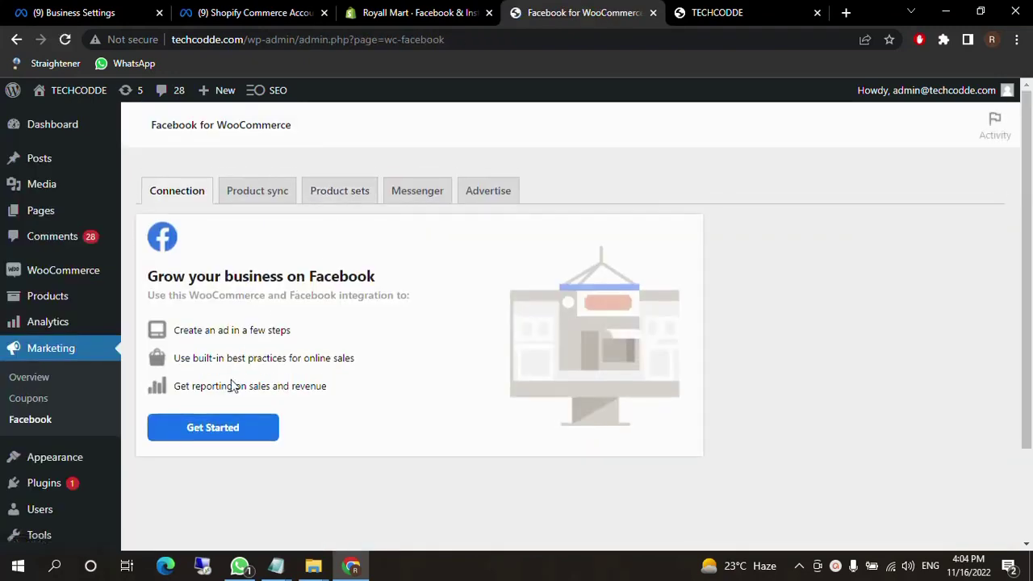
- Start the Facebook connection for WooCommerce, continue with the logged-in Facebook account and accept the integration's permissions
left_click(247, 428)
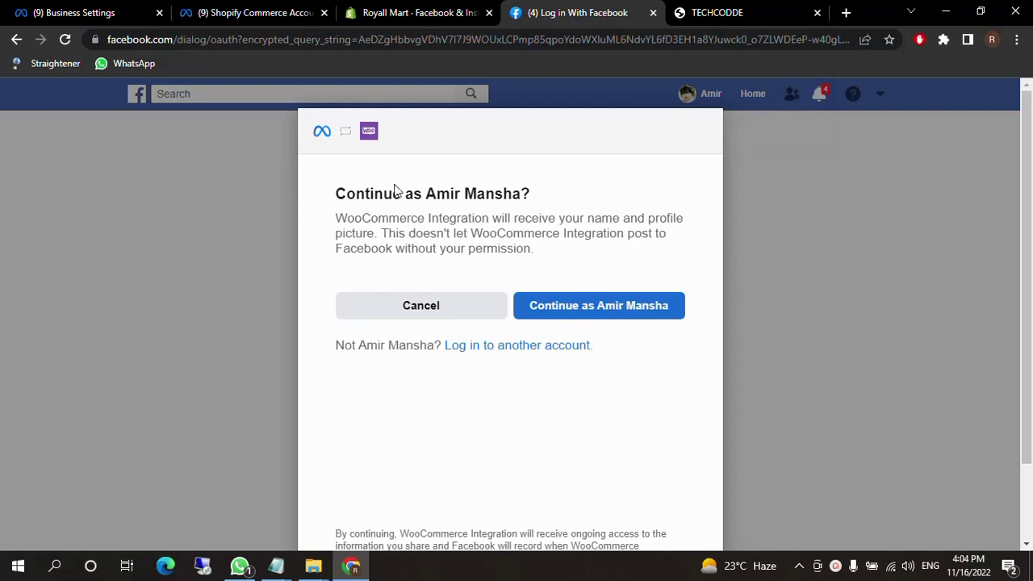
left_click(574, 306)
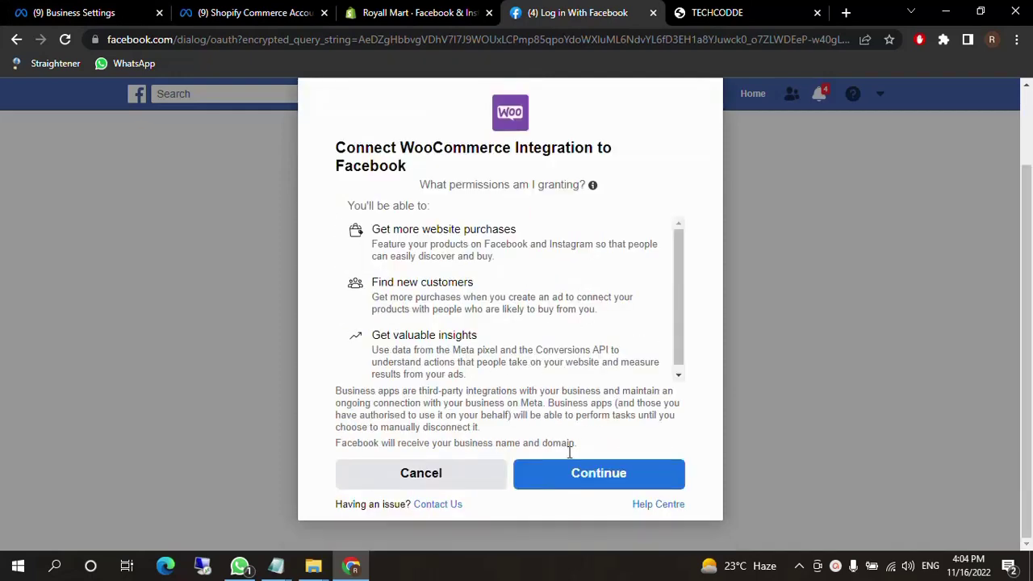
left_click(573, 479)
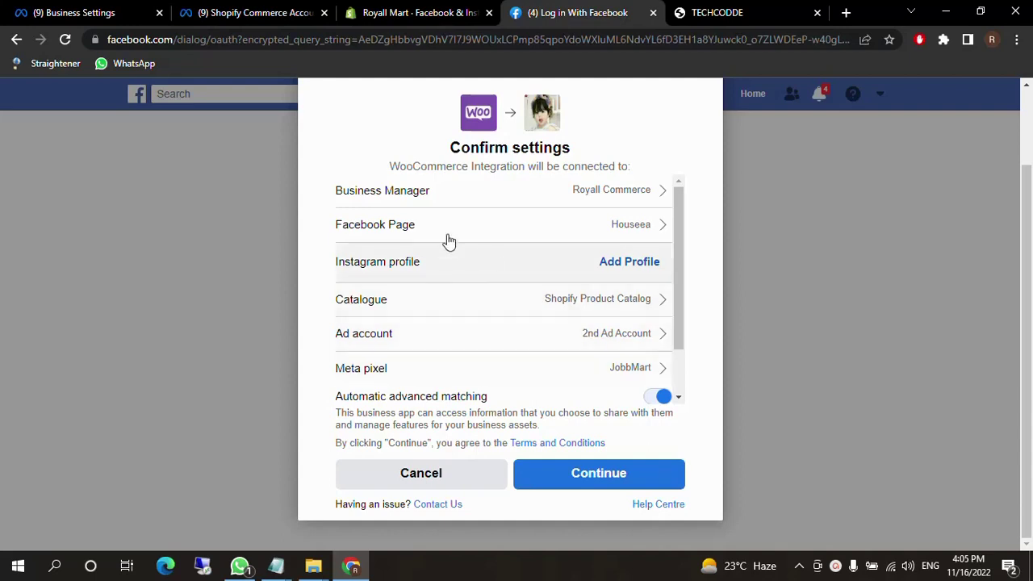
- Select the Royall Commerce Business Manager and the Royall Mart Facebook Page for the WooCommerce integration
left_click(605, 194)
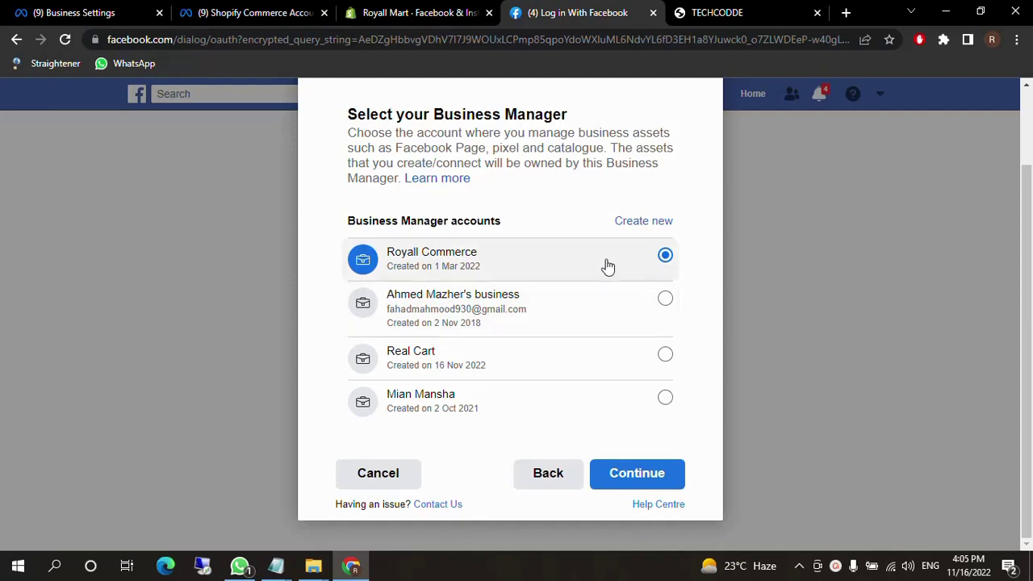
left_click(655, 478)
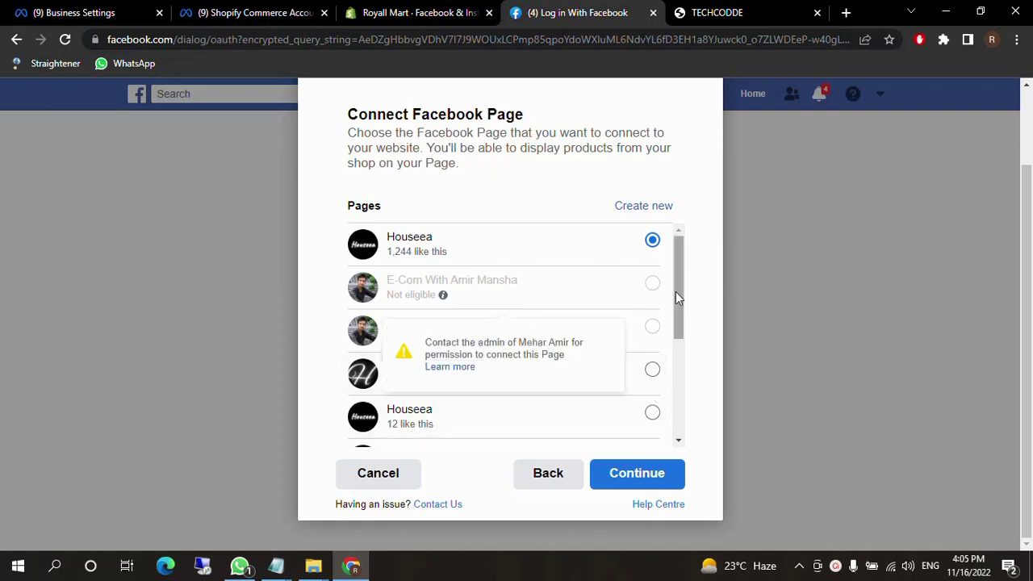
left_click_drag(675, 291, 675, 364)
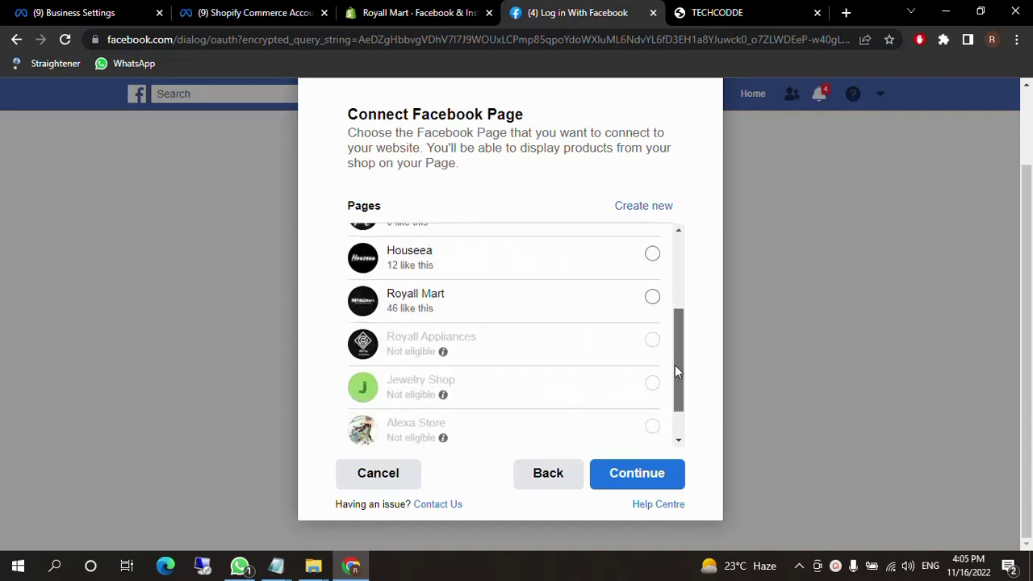
left_click(512, 296)
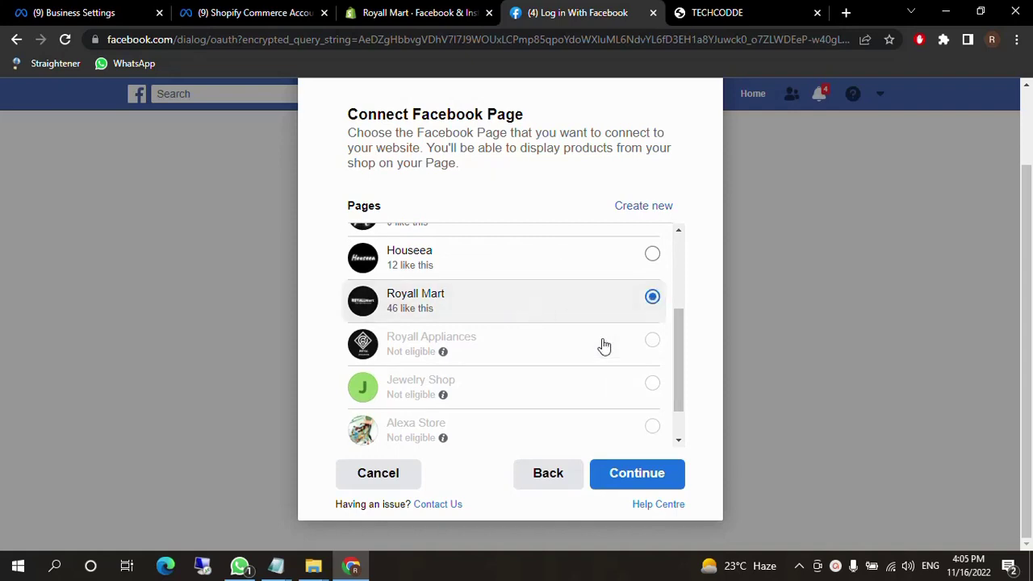
left_click(637, 473)
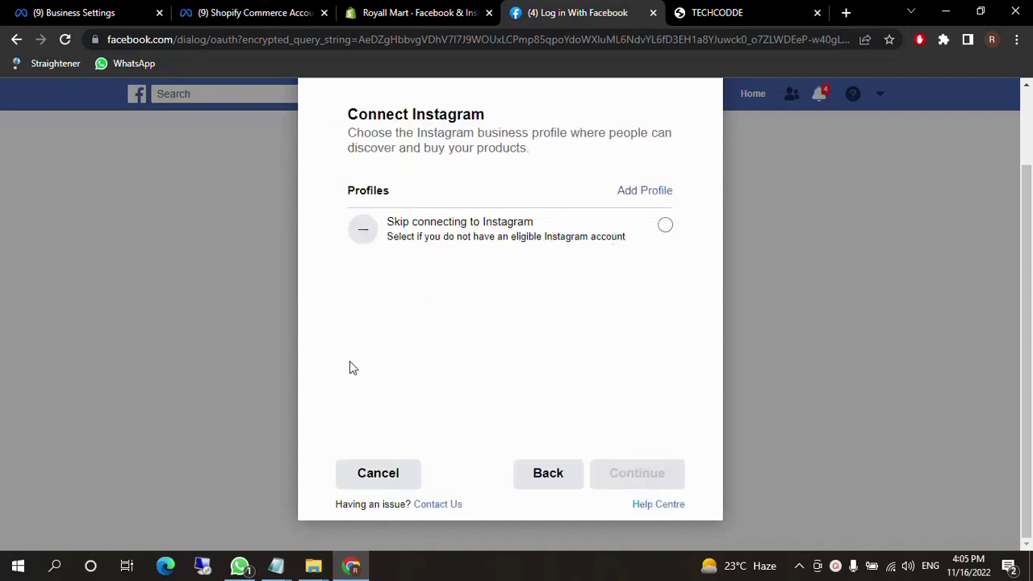
- Skip connecting to Instagram in the WooCommerce integration, checking the Instagram accounts page in Meta Business settings before continuing
left_click_drag(346, 192, 415, 193)
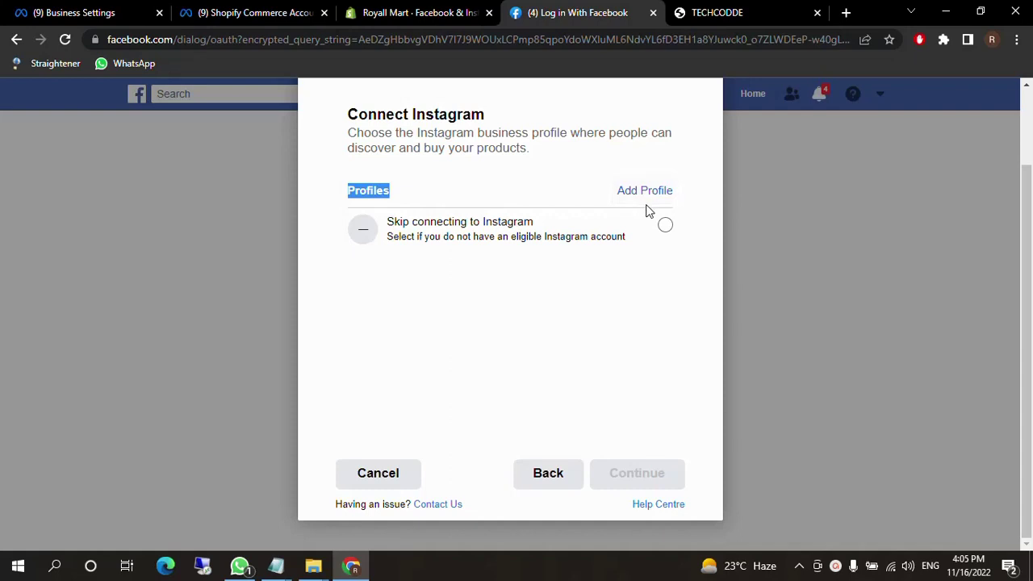
left_click(663, 224)
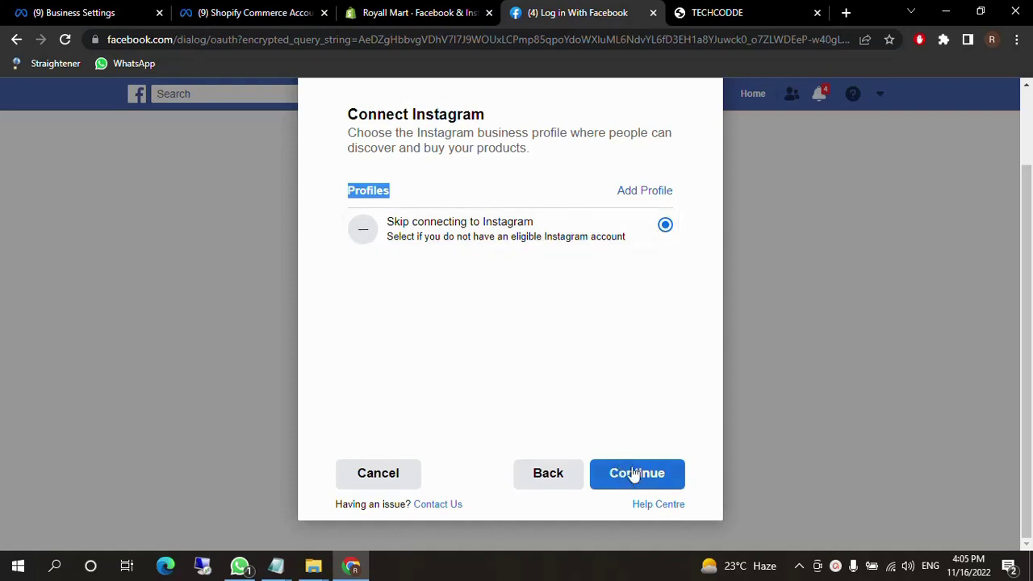
left_click(136, 15)
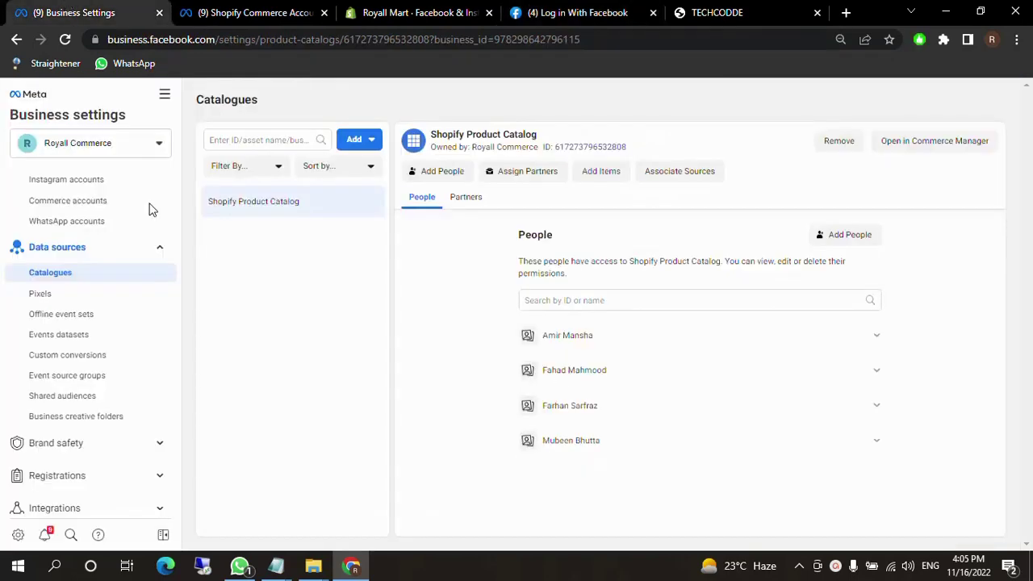
scroll(77, 456, "up", 2)
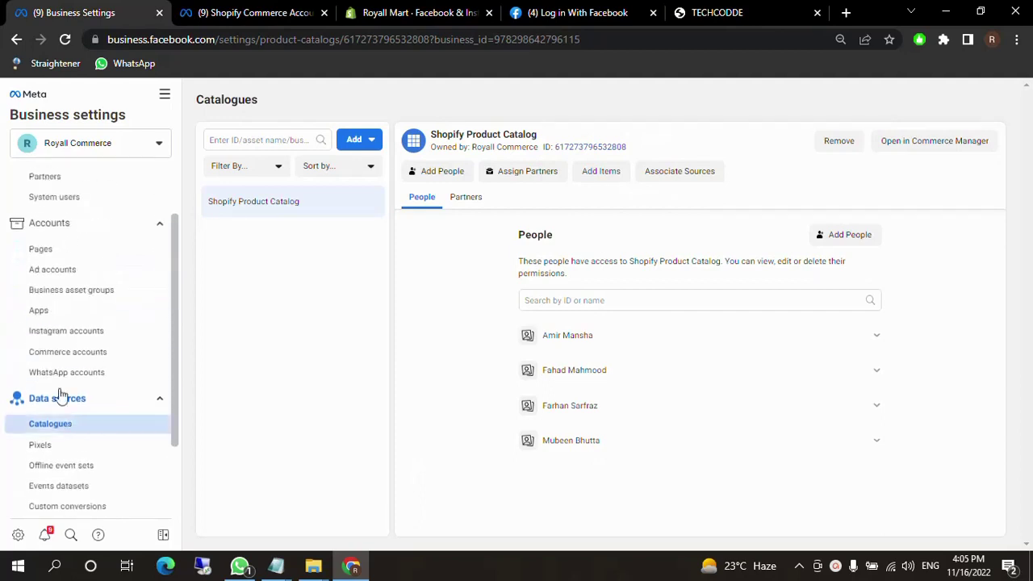
left_click(68, 332)
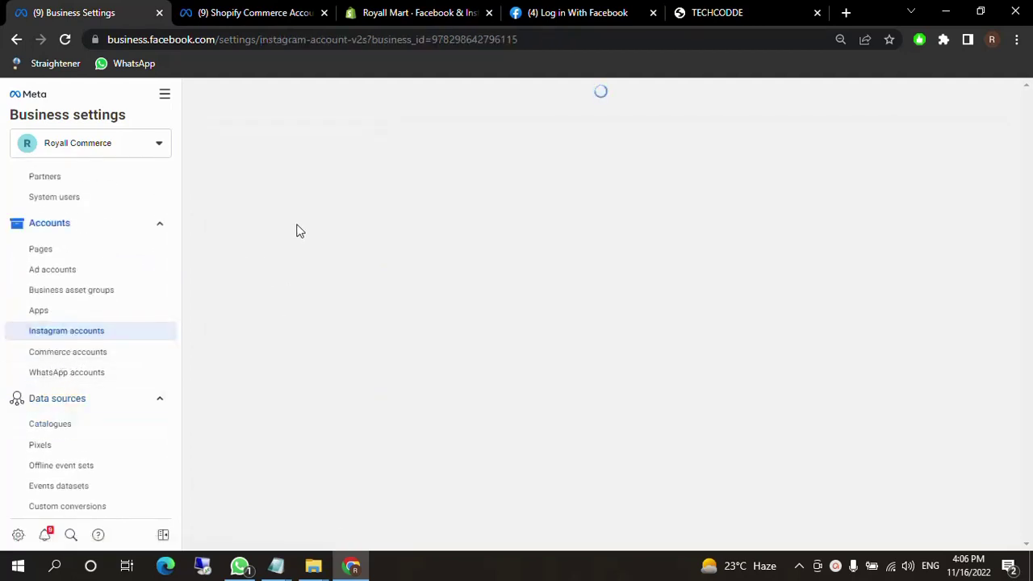
left_click(590, 9)
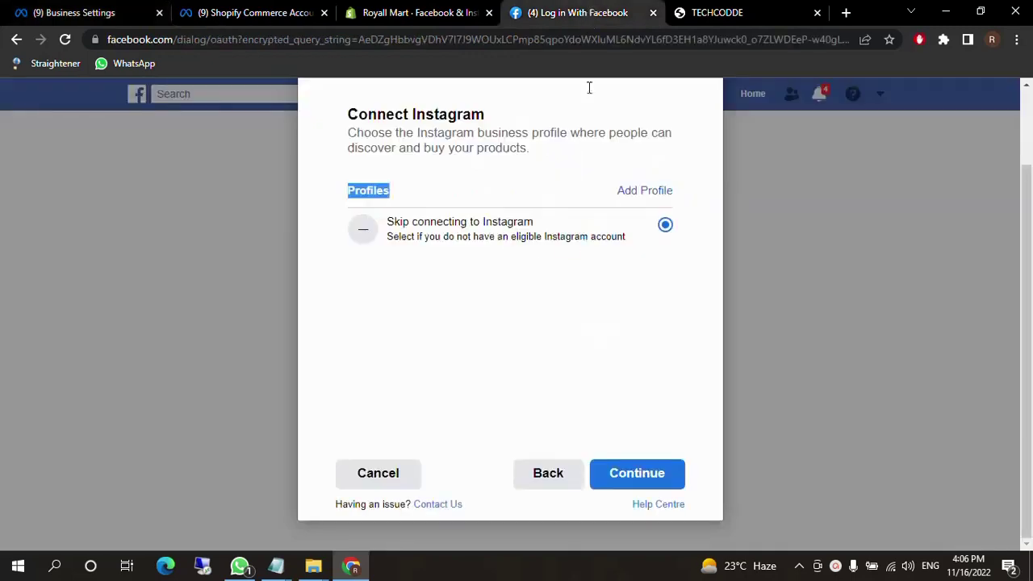
left_click(636, 473)
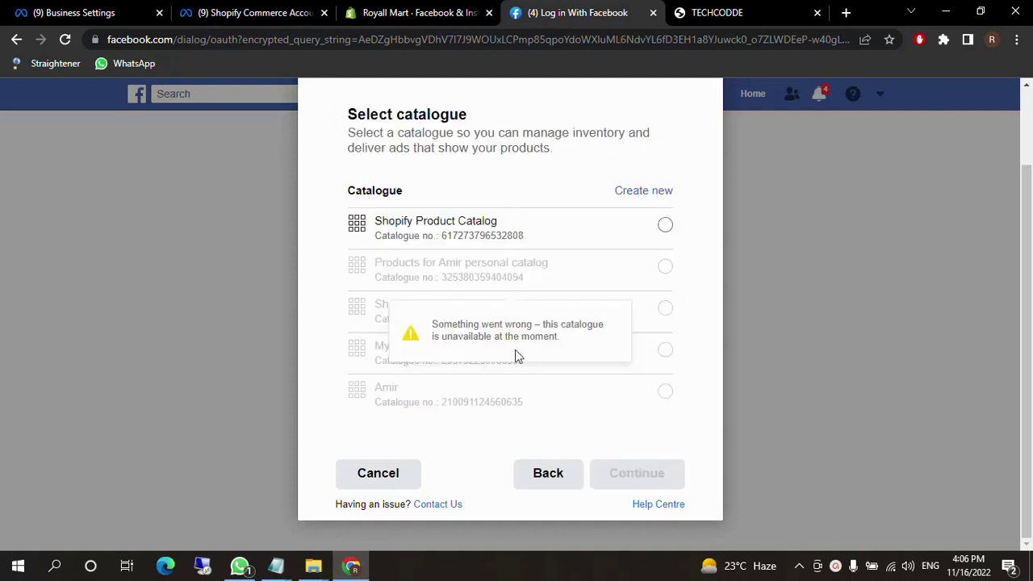
- Create a new catalogue named "TECHCODDE – Catalogue" for the integration, checking the existing catalogues in Meta Business settings before continuing
left_click_drag(345, 194, 456, 194)
left_click(456, 194)
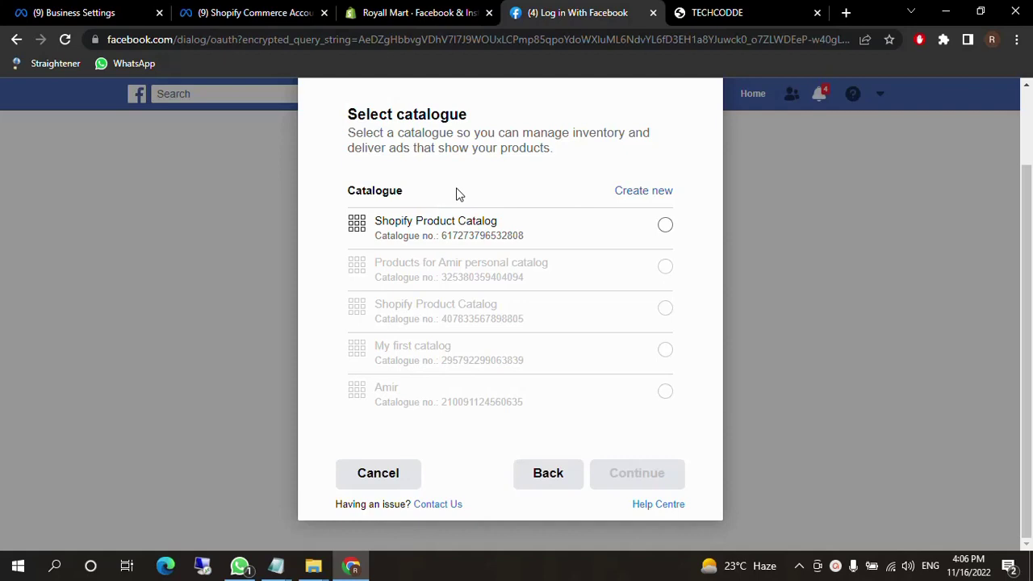
left_click(656, 194)
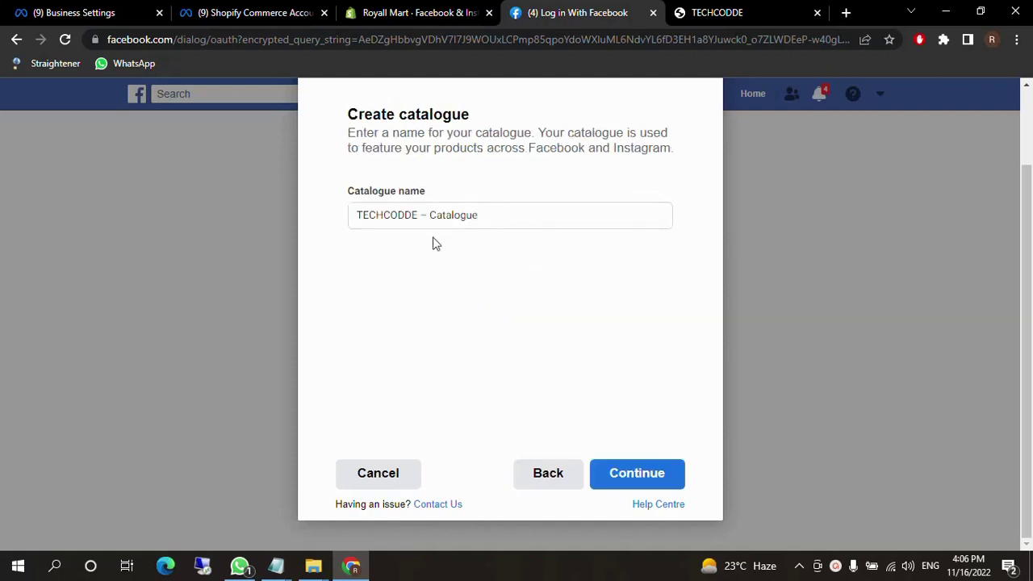
left_click_drag(514, 213, 329, 224)
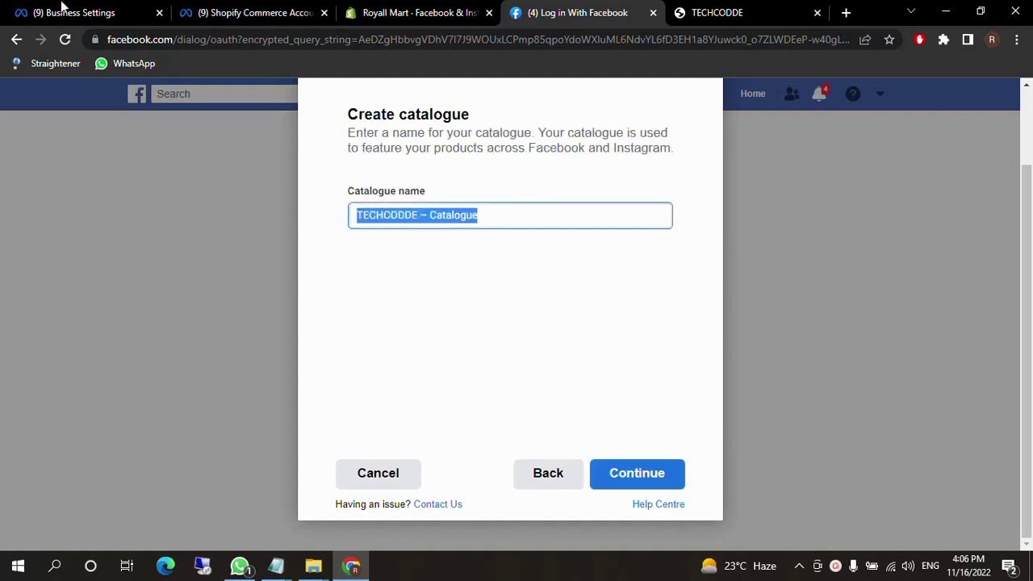
left_click(63, 9)
left_click(75, 433)
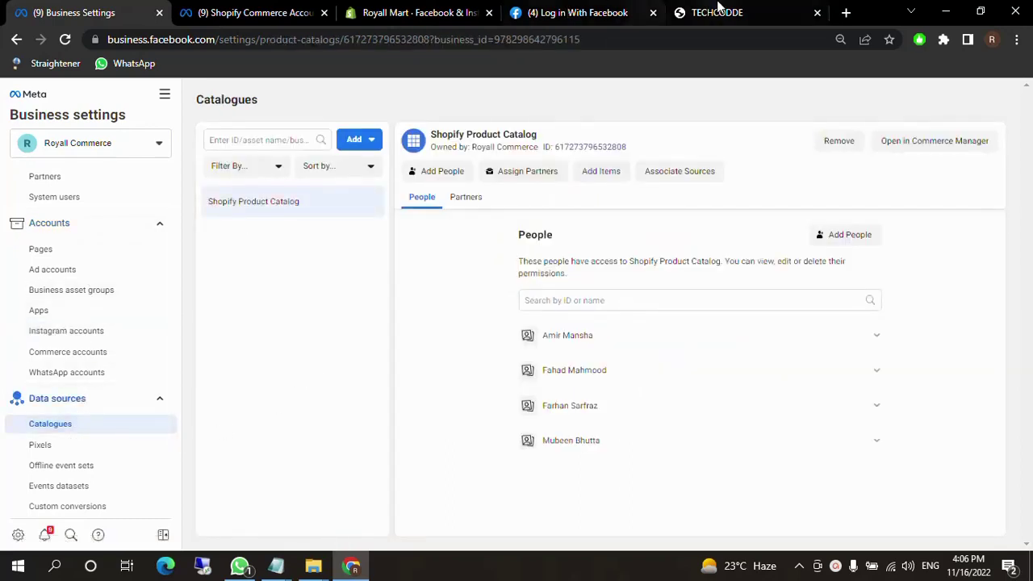
left_click(556, 10)
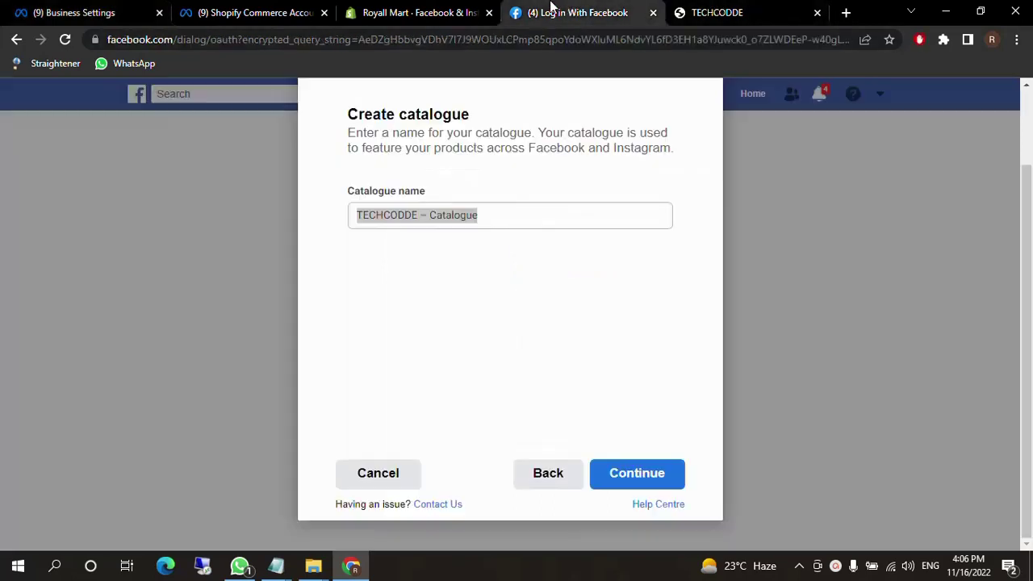
left_click(486, 214)
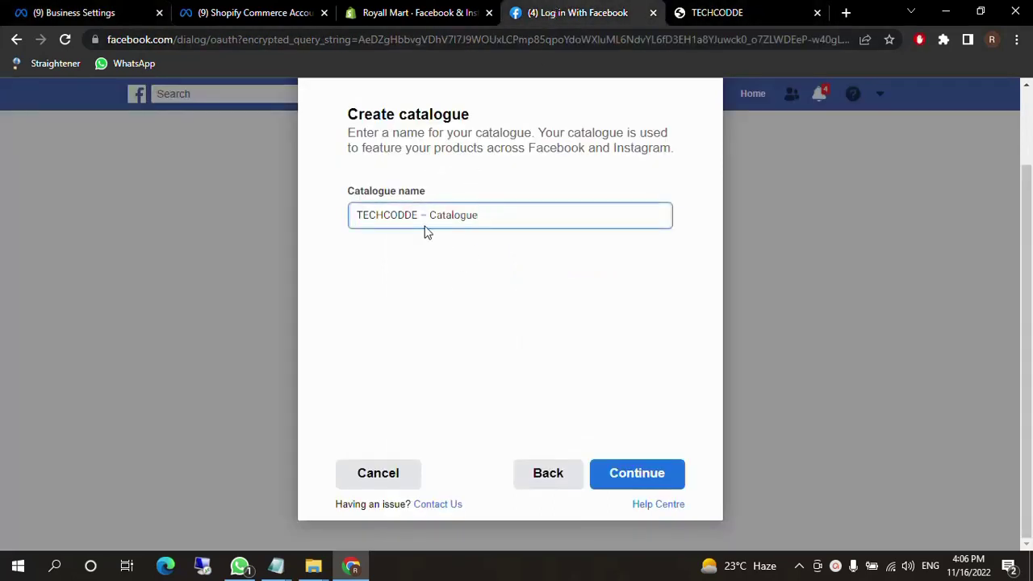
left_click(625, 479)
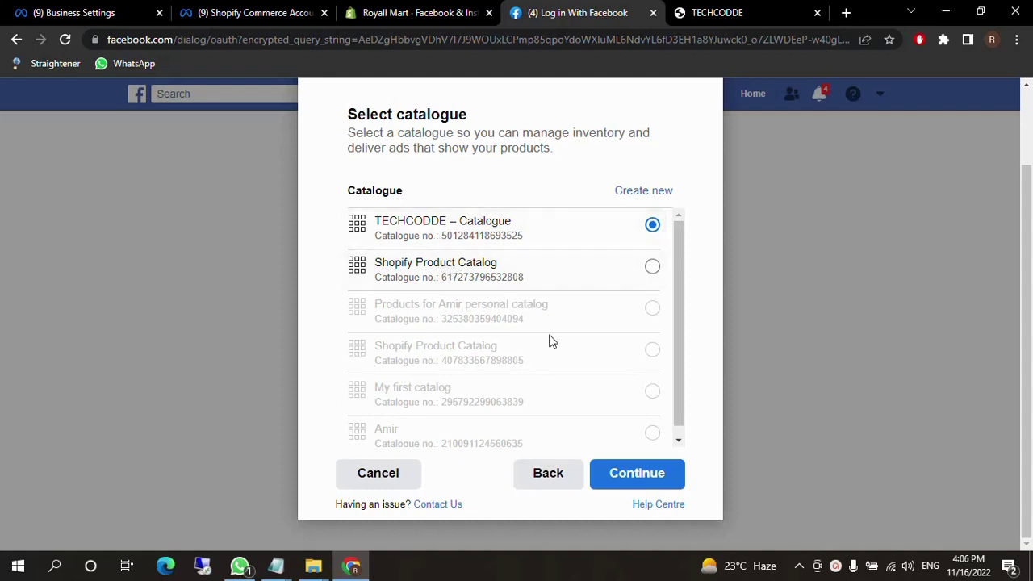
- Continue with the TECHCODDE – Catalogue and select the 3rd Ad account for the WooCommerce integration
left_click(605, 472)
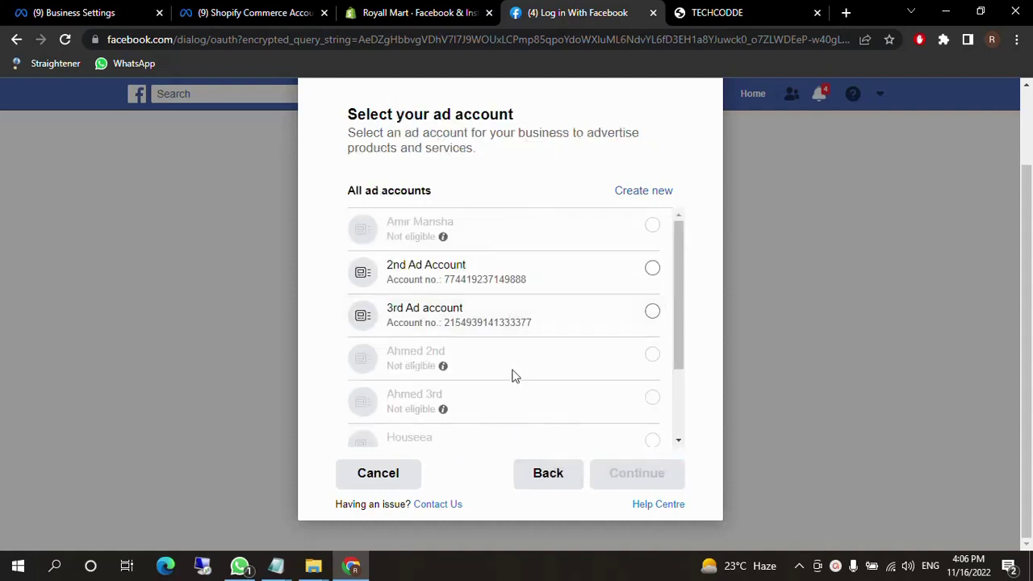
mouse_move(512, 373)
left_click(504, 325)
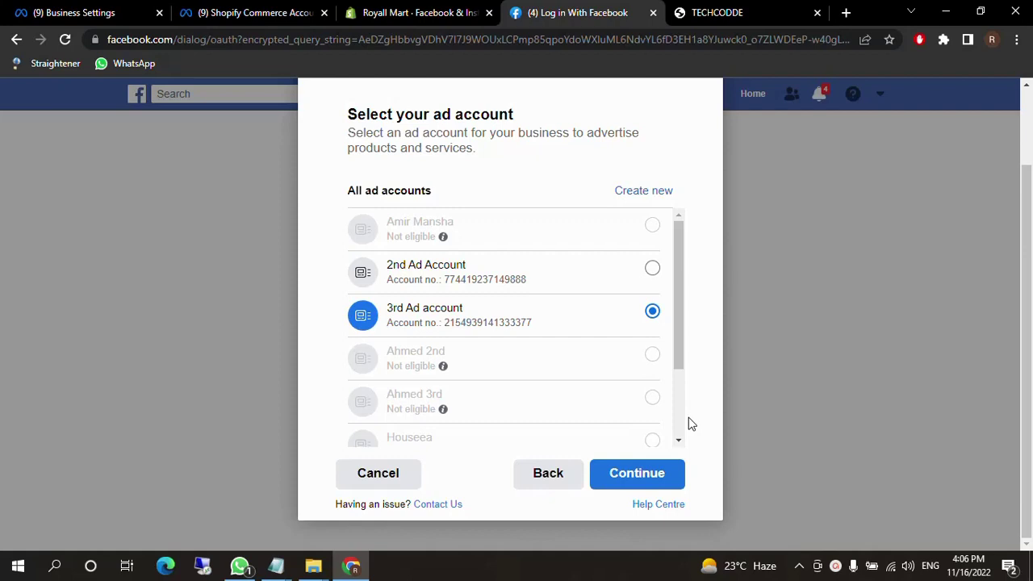
left_click(667, 477)
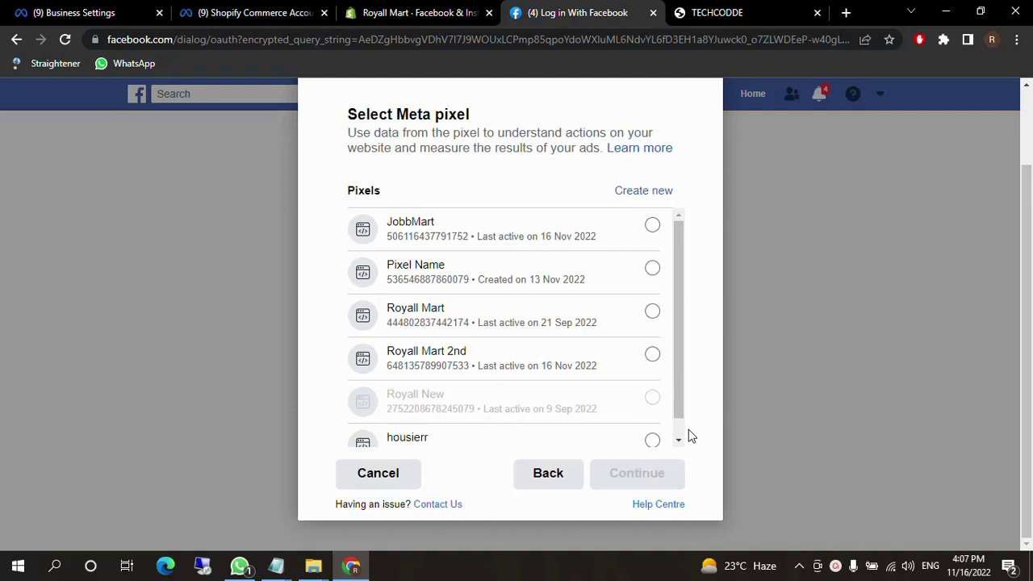
- Select the Royall Mart pixel for the WooCommerce integration and continue to the settings confirmation
left_click(466, 329)
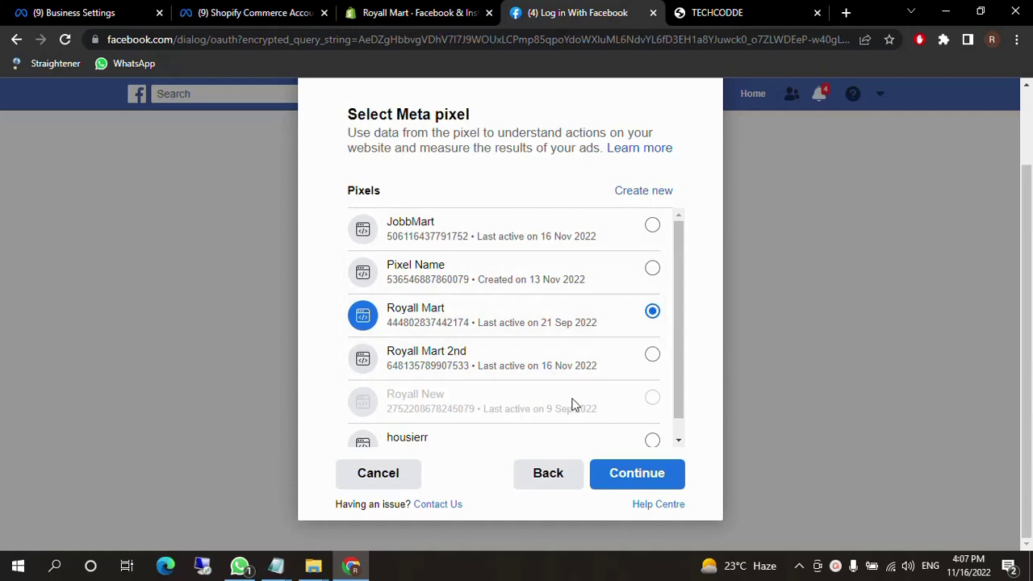
mouse_move(589, 408)
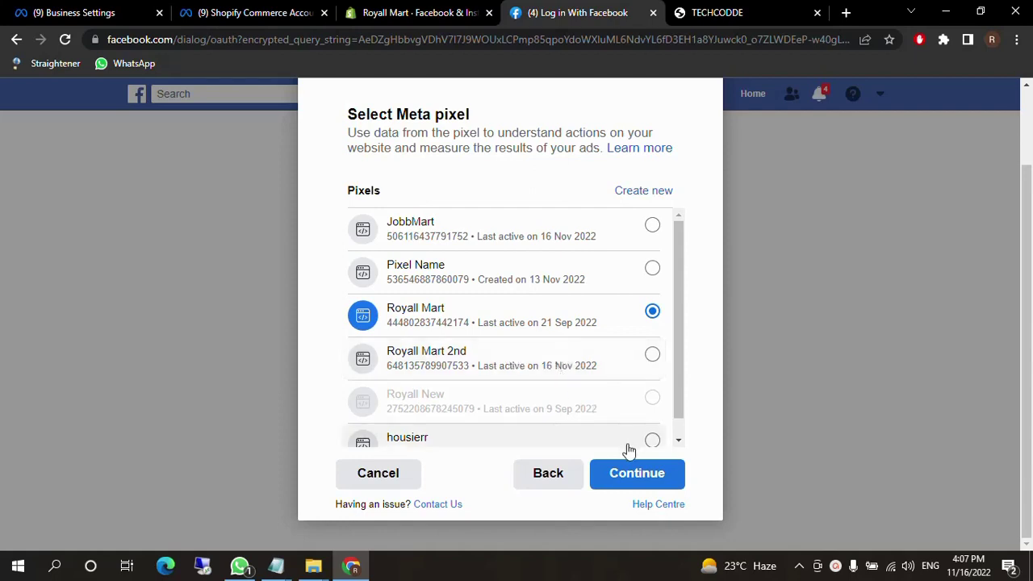
left_click(639, 473)
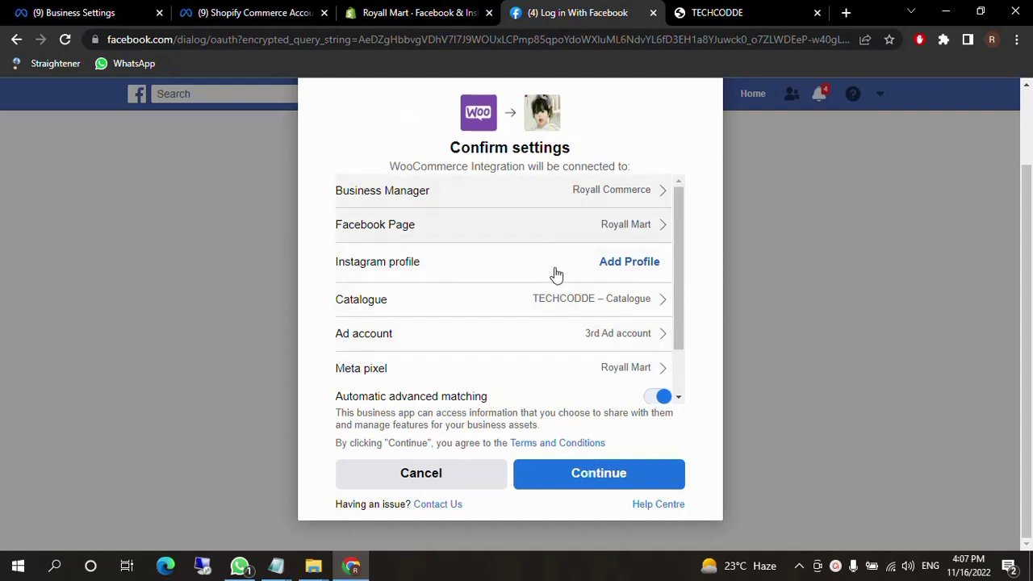
- Review the WooCommerce integration's connection settings and cancel the connection without confirming them
scroll(557, 274, "down", 2)
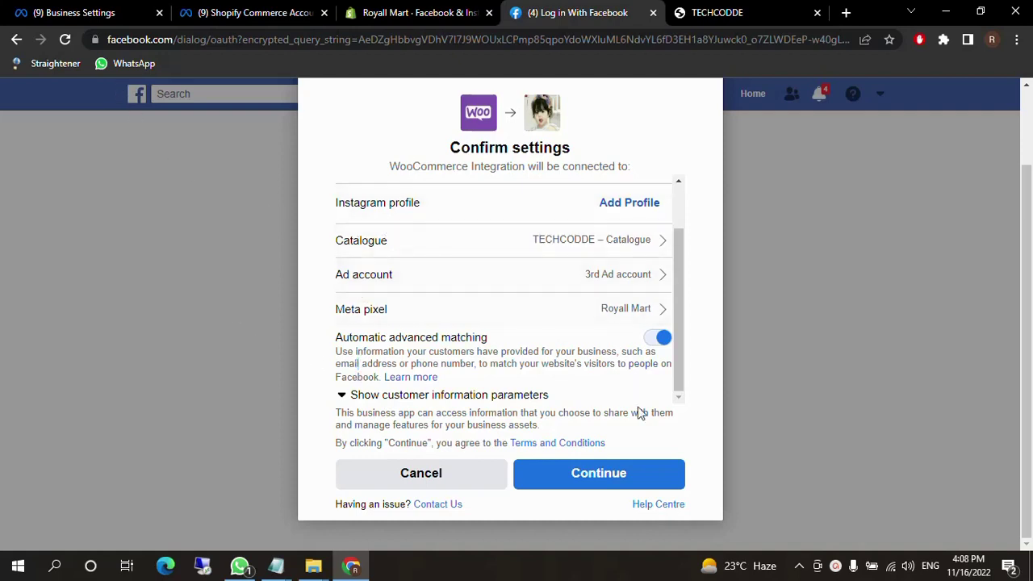
left_click(486, 484)
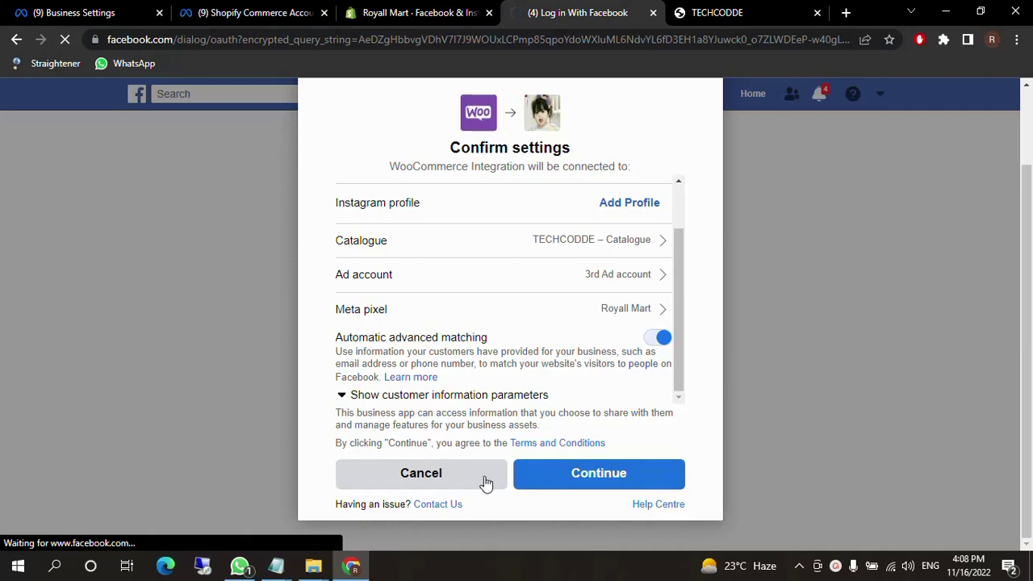
- Reload the catalogues in Meta Business settings, view the TECHCODDE – Catalogue in Commerce Manager, and return to the catalogues page
left_click(48, 11)
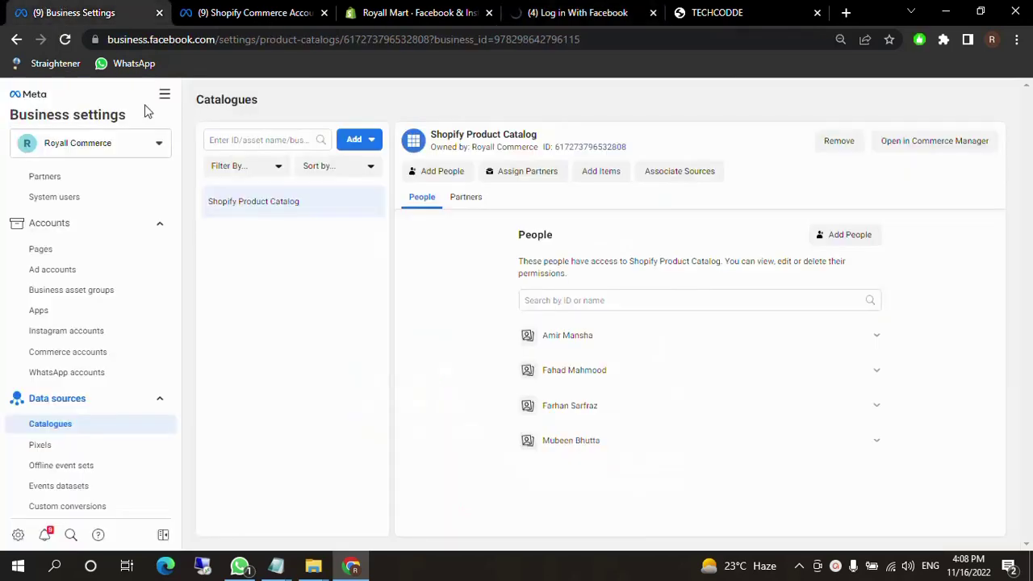
left_click(64, 39)
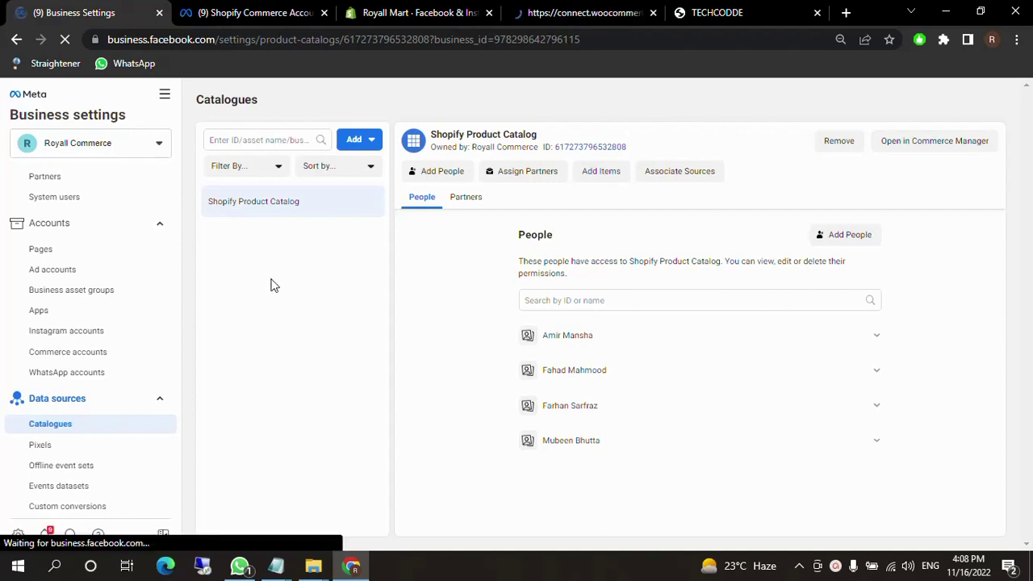
left_click(237, 237)
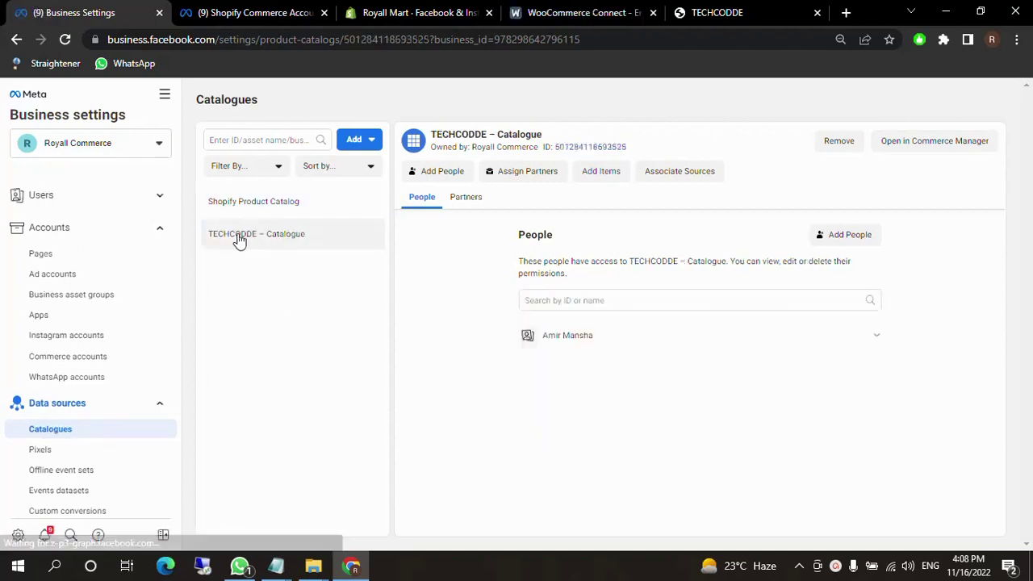
left_click(916, 144)
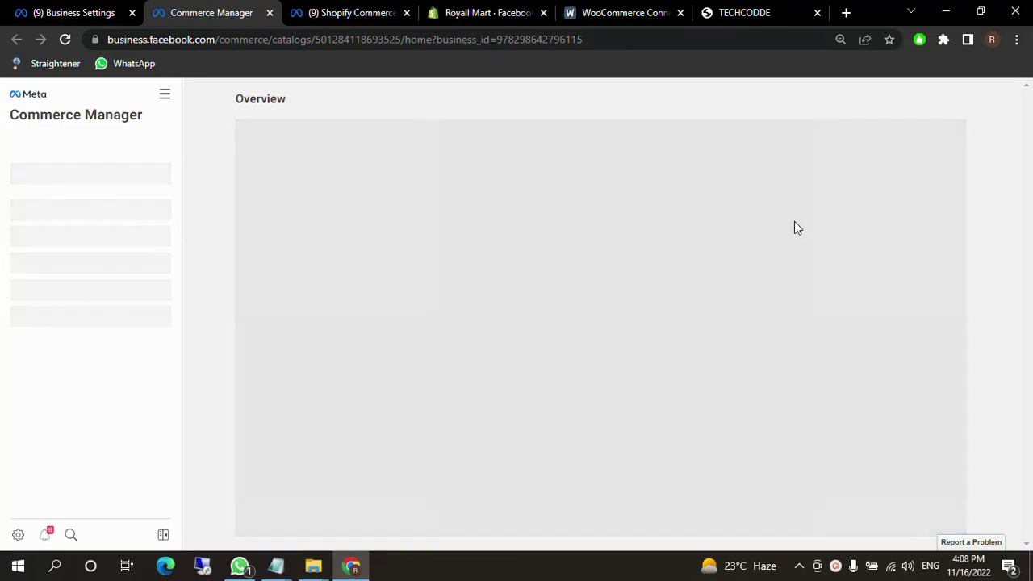
key("ctrl+shift+Tab")
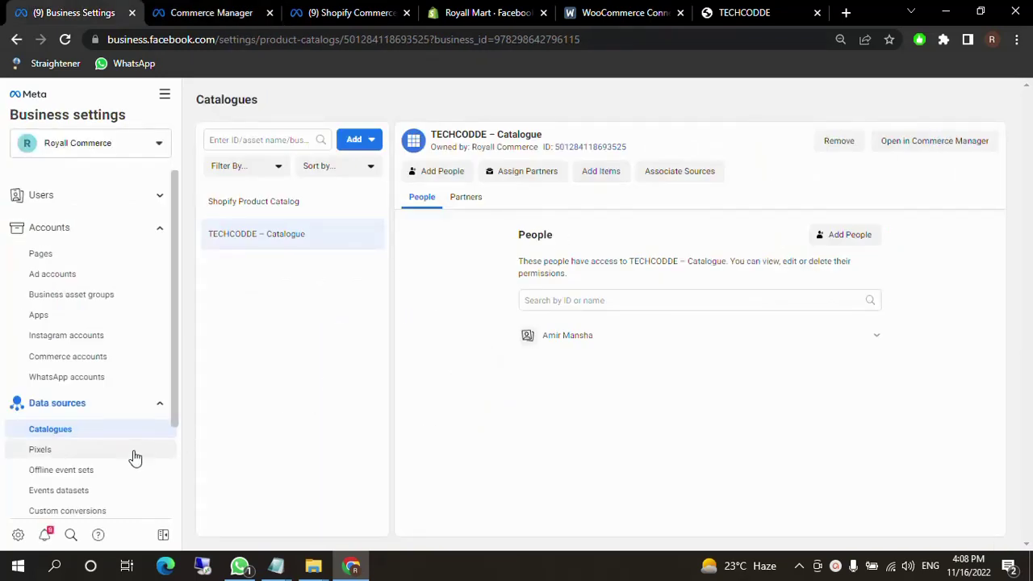
left_click(65, 453)
left_click(55, 433)
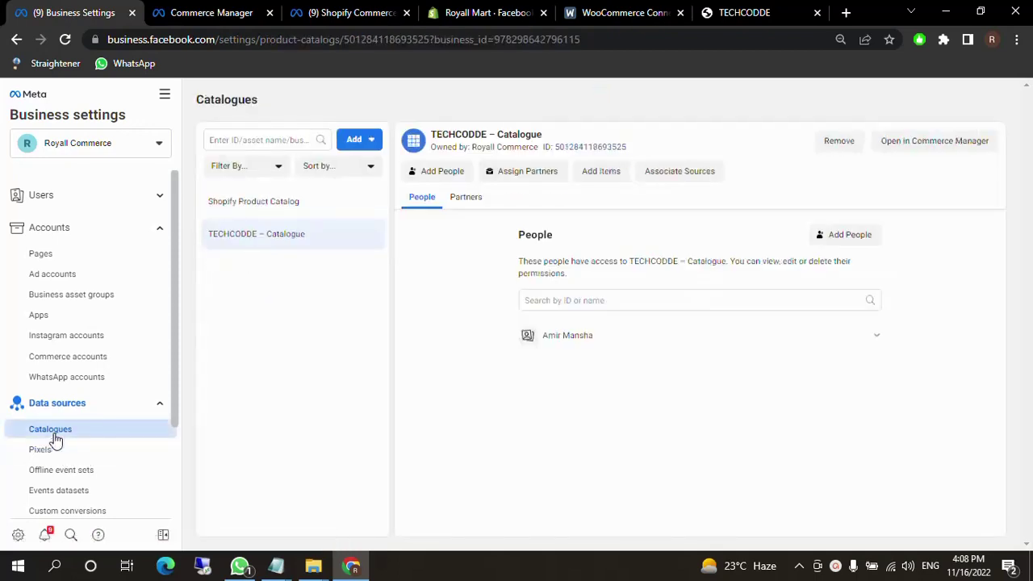